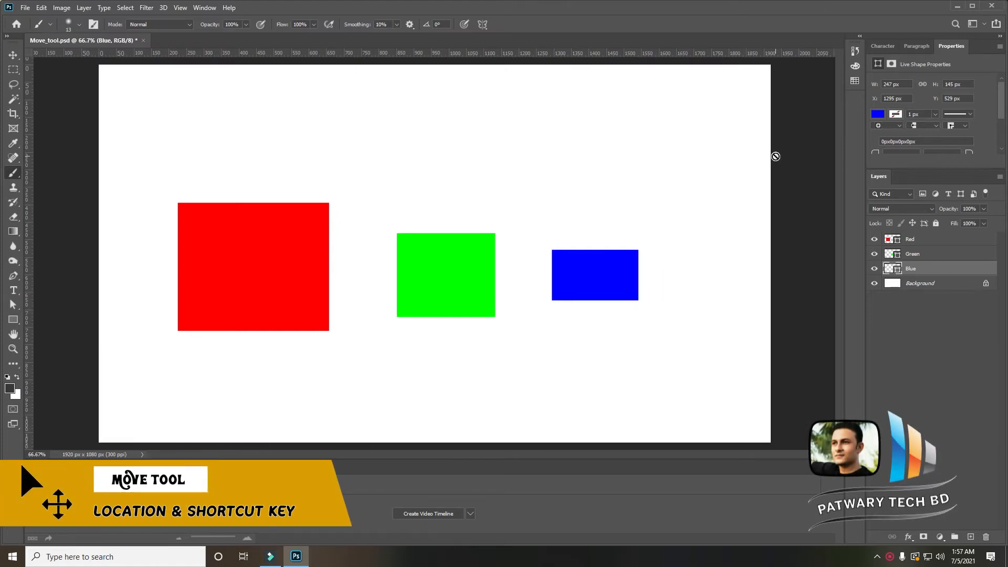
# - Select the Move tool
pyautogui.press('j')
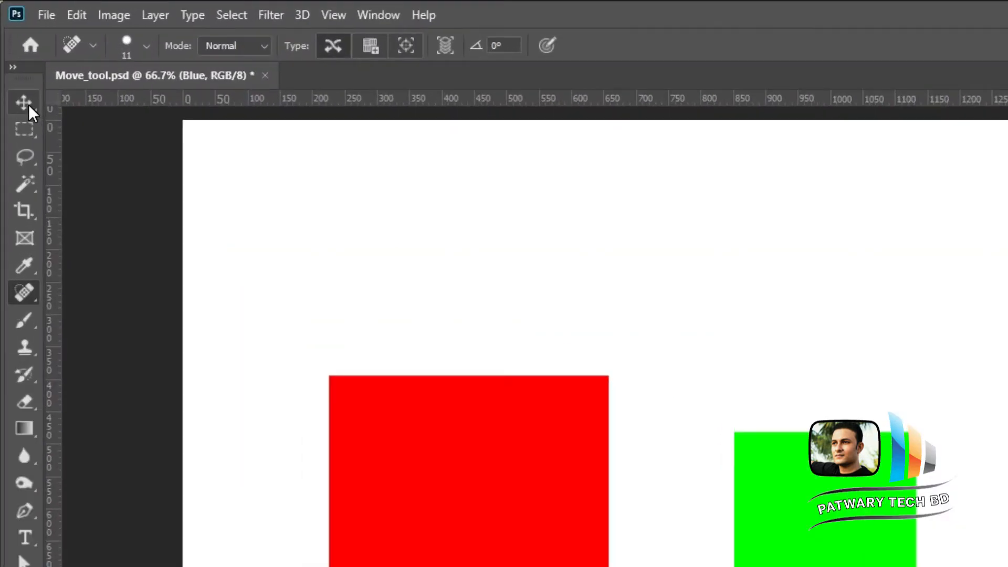
pyautogui.click(24, 103)
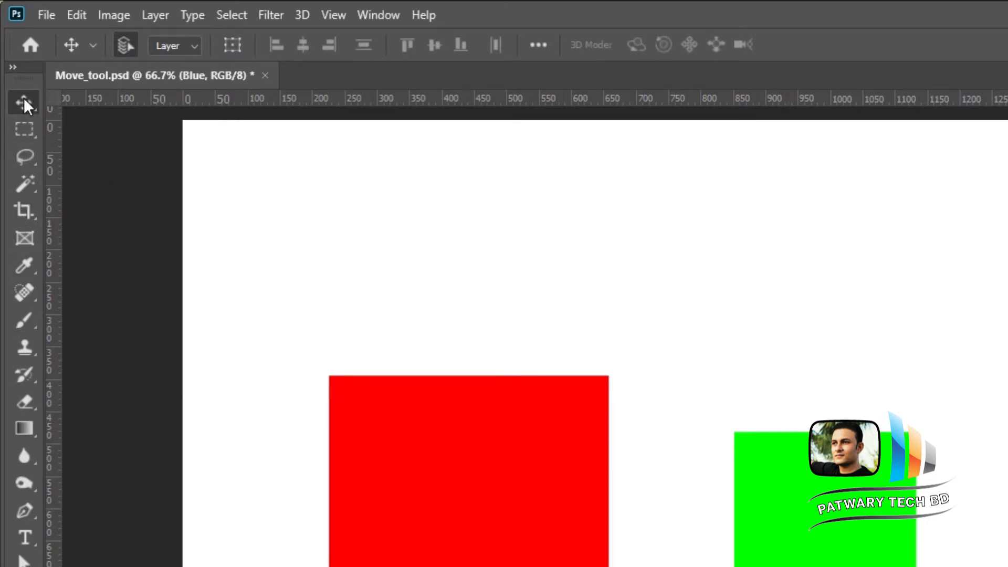
pyautogui.click(26, 128)
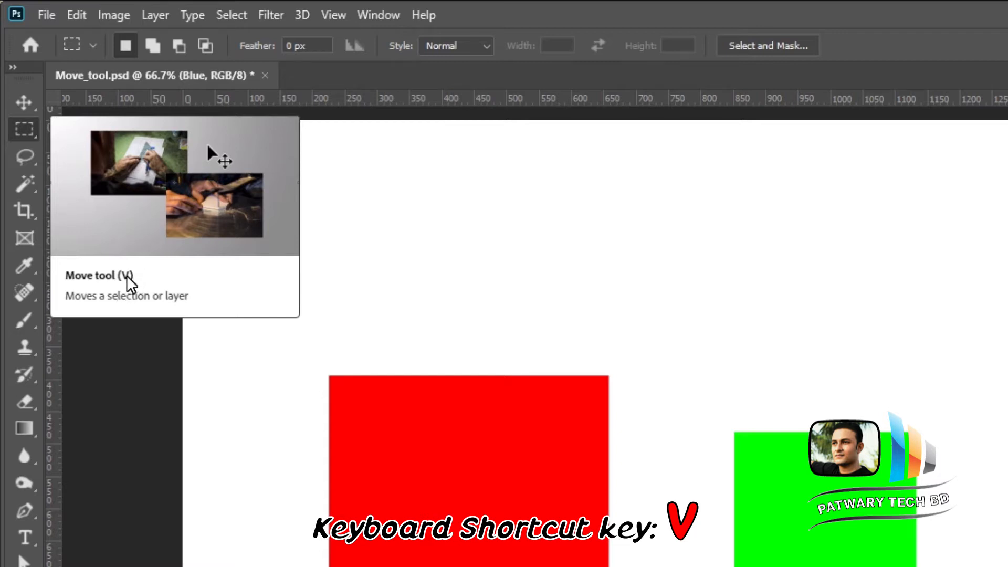
pyautogui.click(24, 104)
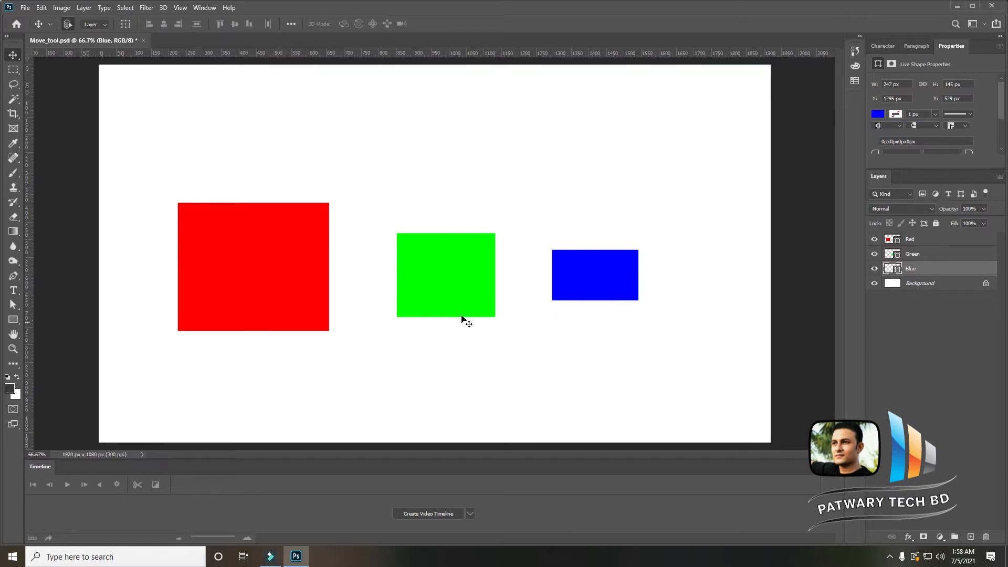
# - Select the green square and drag it to a new position lower on the canvas
pyautogui.click(445, 270)
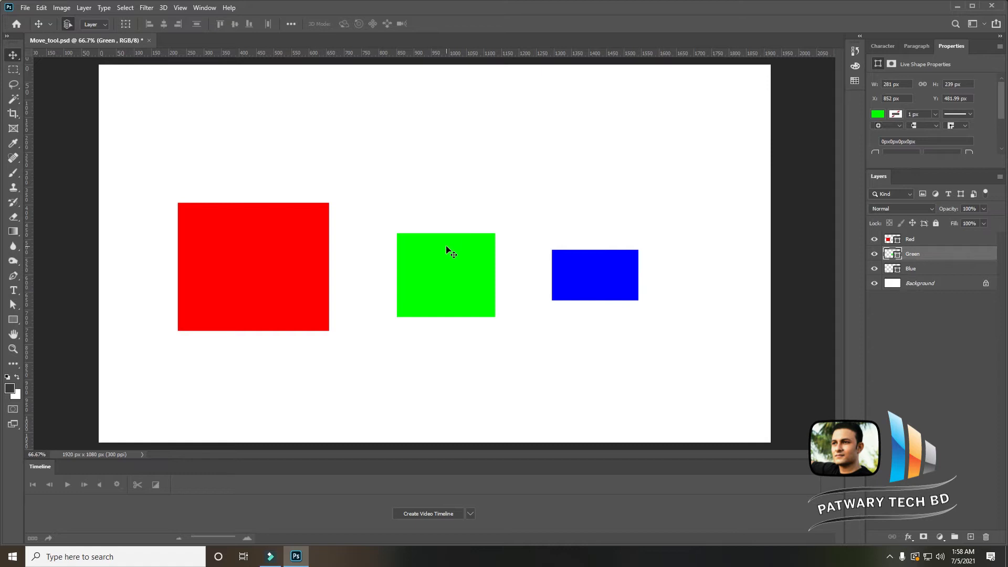
pyautogui.moveTo(394, 211); pyautogui.dragTo(452, 326)
pyautogui.moveTo(435, 277)
pyautogui.mouseDown()
pyautogui.moveTo(440, 190)
pyautogui.moveTo(427, 261)
pyautogui.mouseUp()
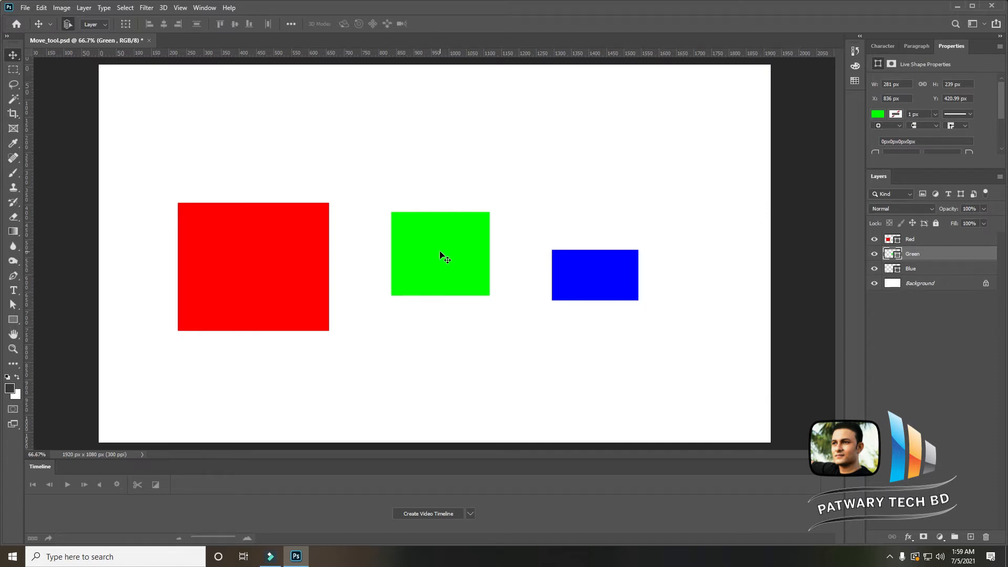
pyautogui.moveTo(440, 254); pyautogui.dragTo(437, 330)
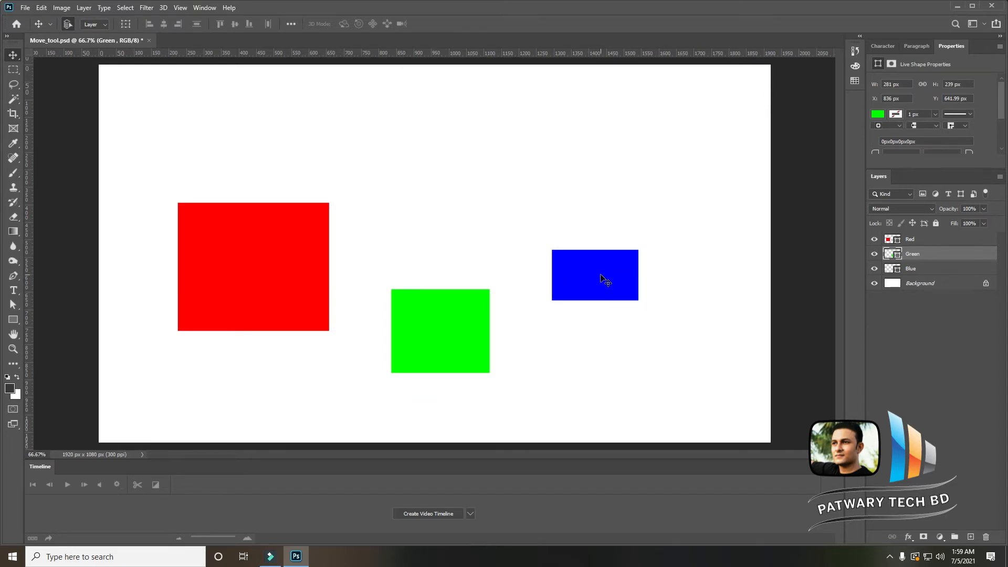
# - Select the blue square and move it around with straight-line constrained drags, leaving it slightly lower
pyautogui.click(594, 276)
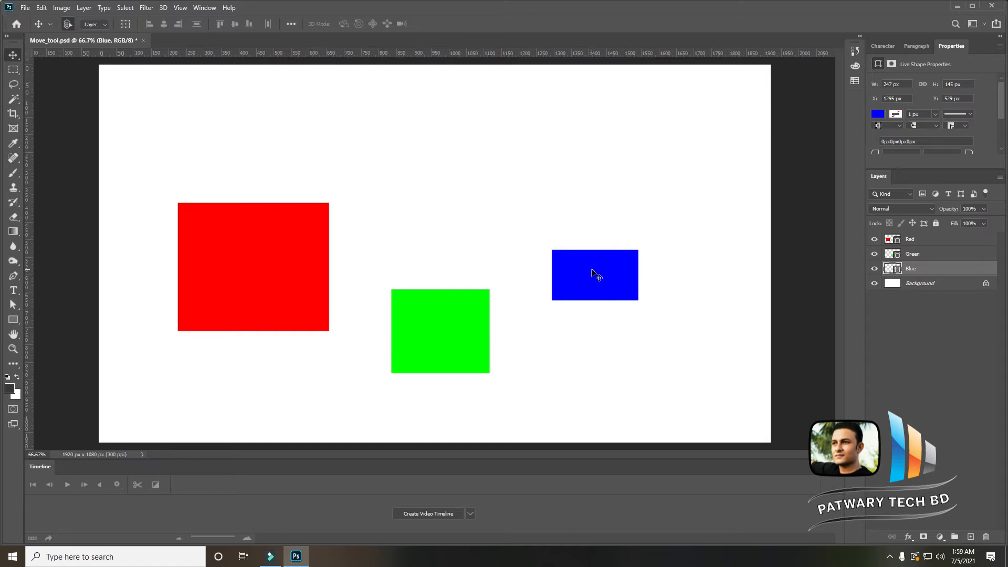
pyautogui.moveTo(592, 273); pyautogui.dragTo(600, 295)
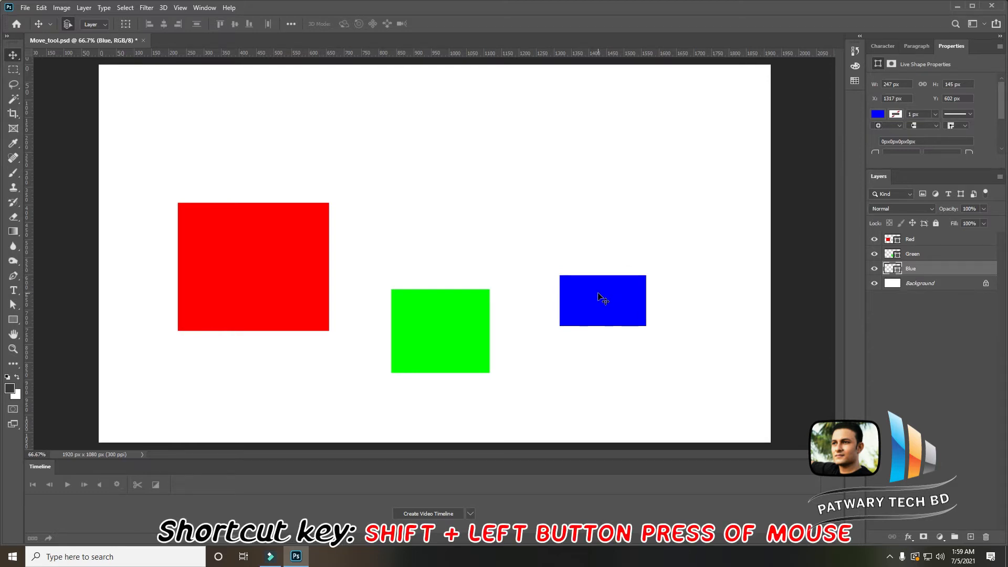
pyautogui.moveTo(601, 295); pyautogui.dragTo(605, 160)
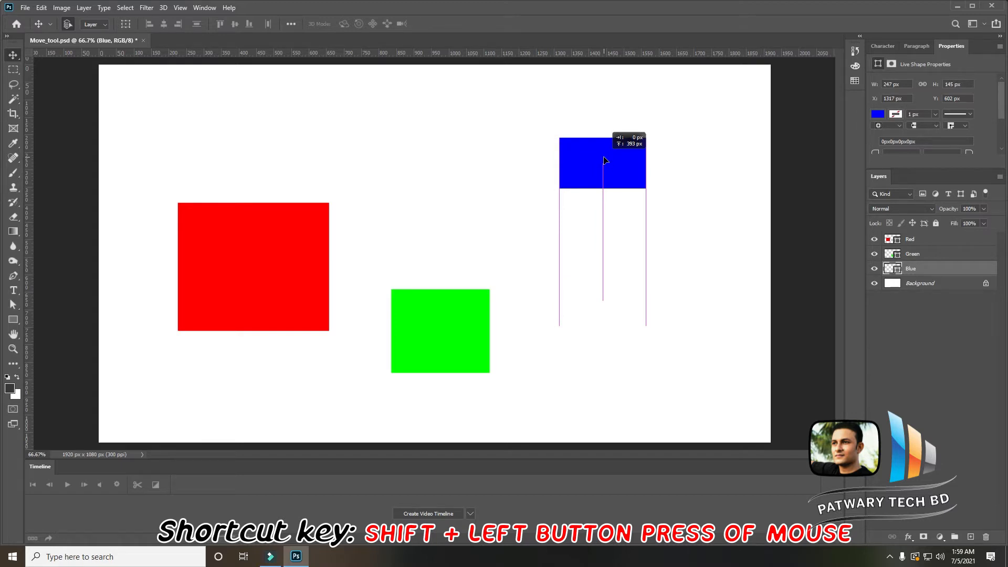
pyautogui.moveTo(605, 160); pyautogui.dragTo(622, 183)
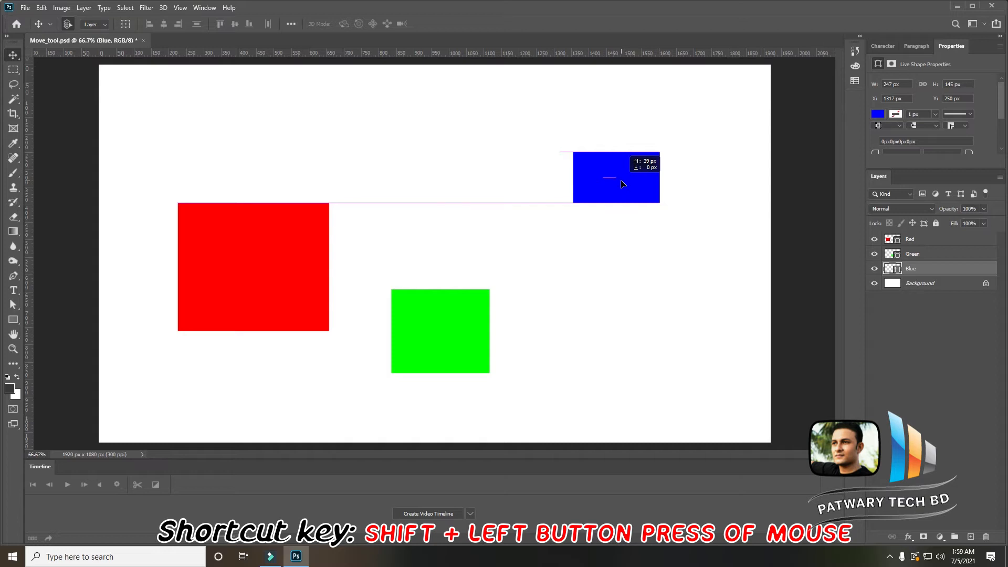
pyautogui.moveTo(621, 181); pyautogui.dragTo(600, 303)
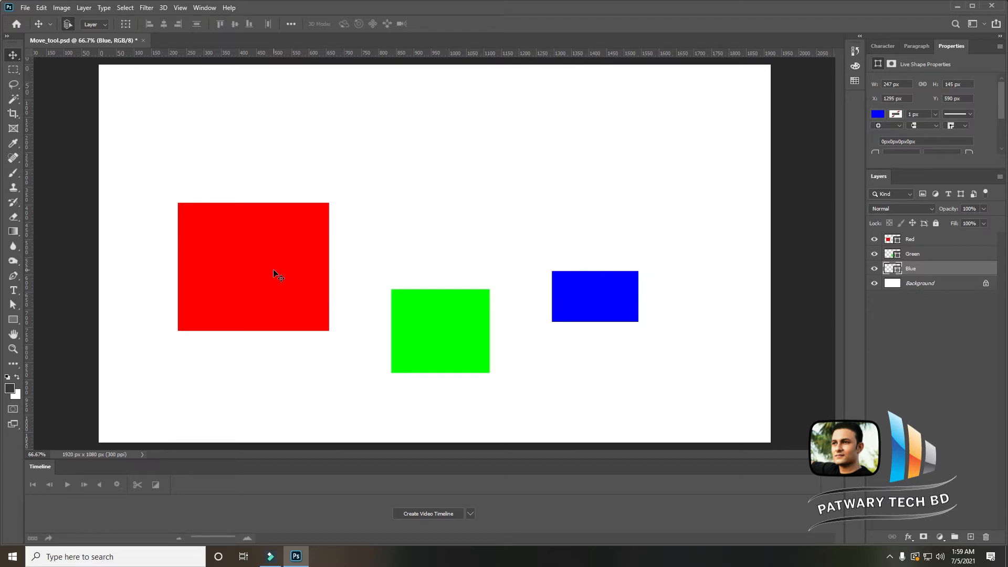
# - Drag the red square slightly upward, then deselect all layers by clicking the empty canvas
pyautogui.moveTo(273, 269); pyautogui.dragTo(279, 241)
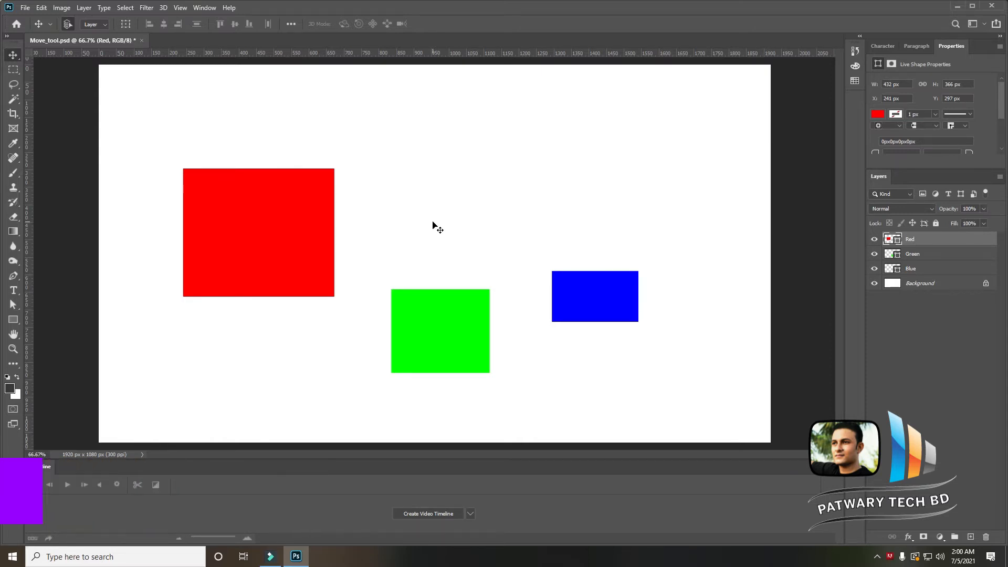
pyautogui.click(493, 216)
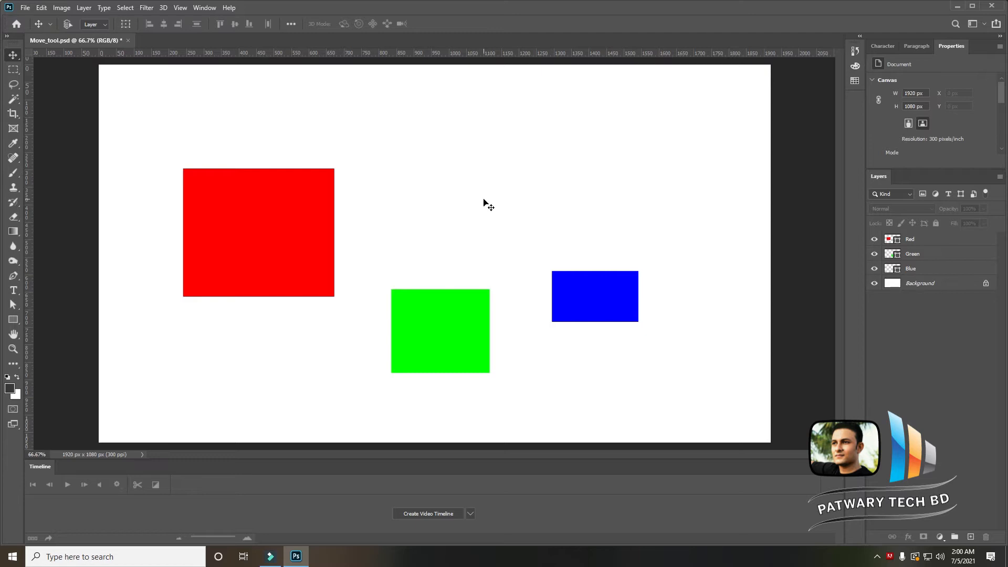
# - Try to move the red, blue and green squares with no layer selected, dismissing each error
pyautogui.click(261, 222)
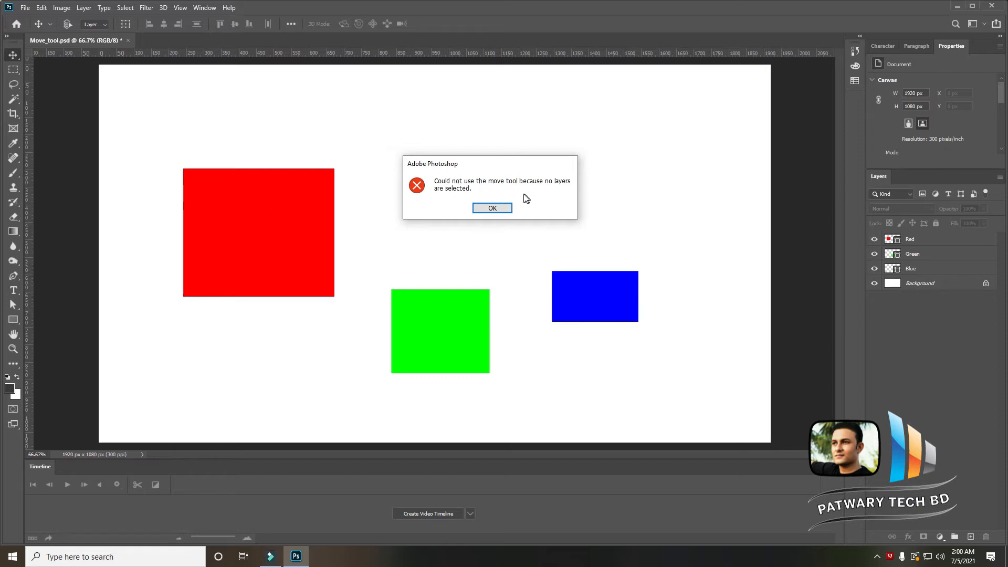
pyautogui.click(490, 208)
pyautogui.click(590, 292)
pyautogui.click(493, 209)
pyautogui.click(450, 306)
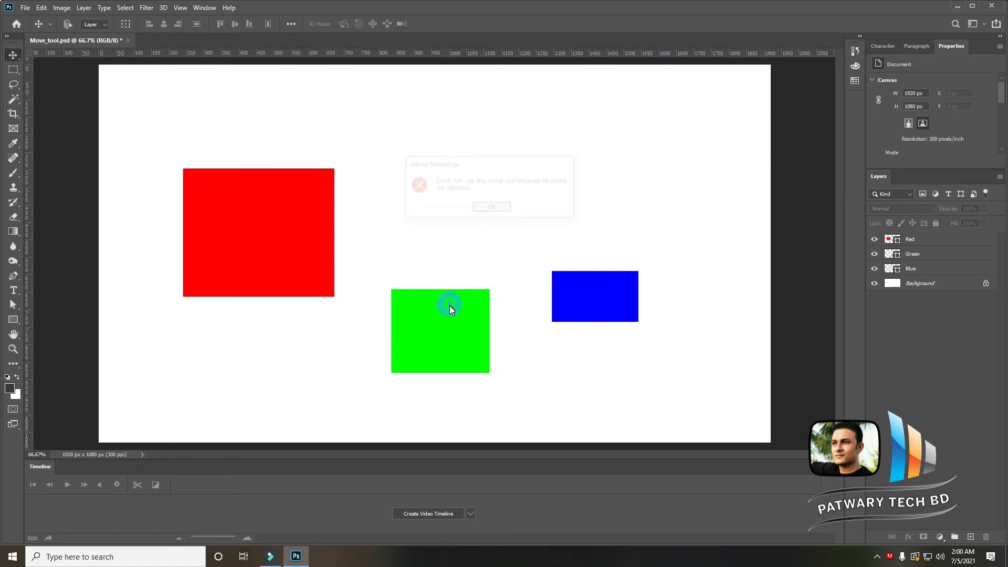
pyautogui.click(495, 208)
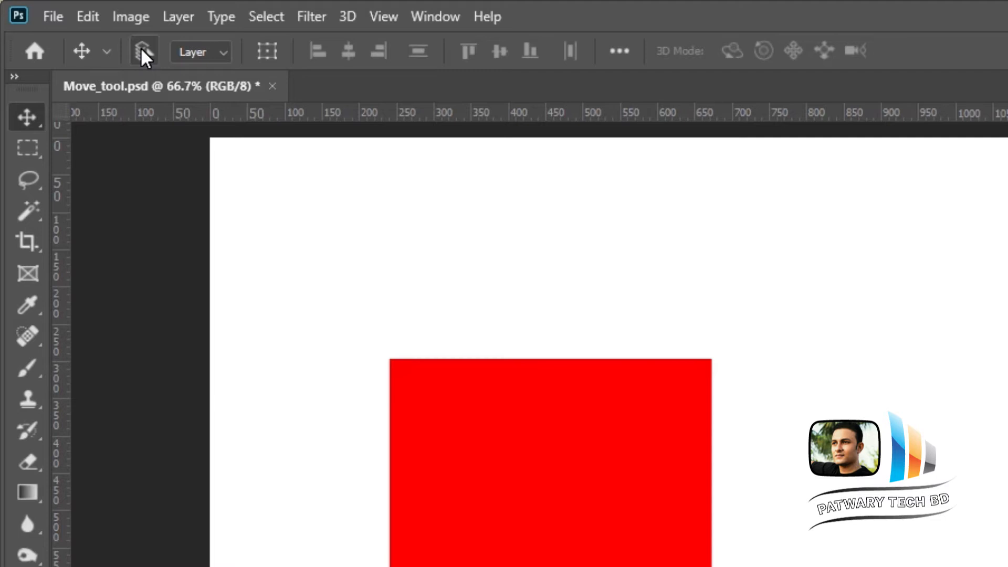
# - Enable Auto-Select and move the red and green squares upward by dragging them directly
pyautogui.click(141, 49)
pyautogui.click(559, 452)
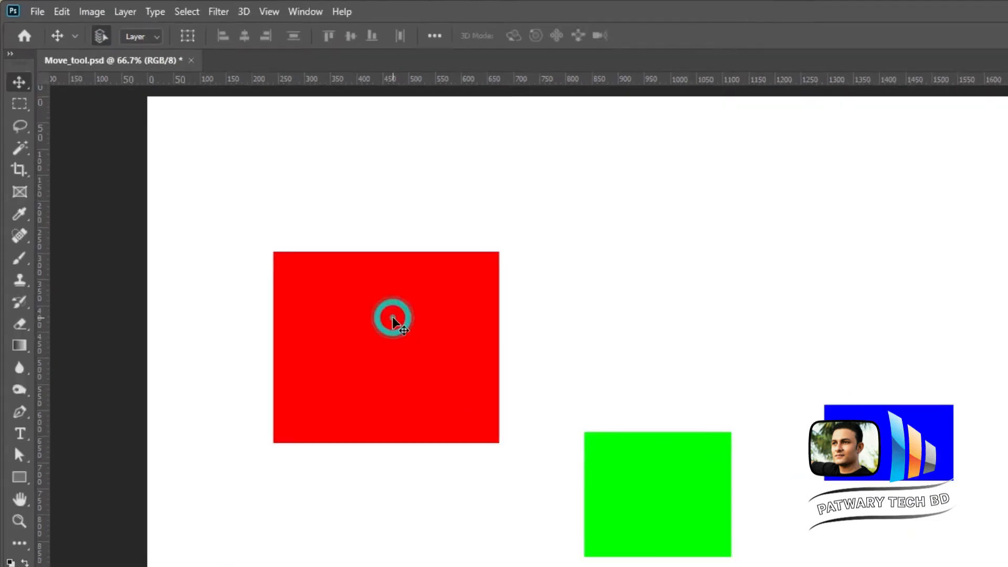
pyautogui.moveTo(560, 484); pyautogui.dragTo(564, 434)
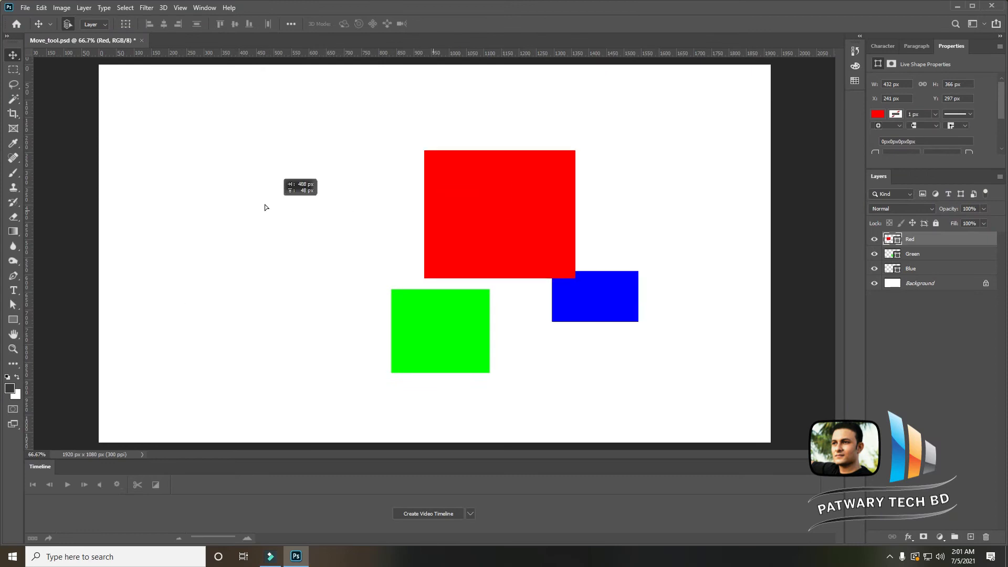
pyautogui.moveTo(264, 207); pyautogui.dragTo(265, 208)
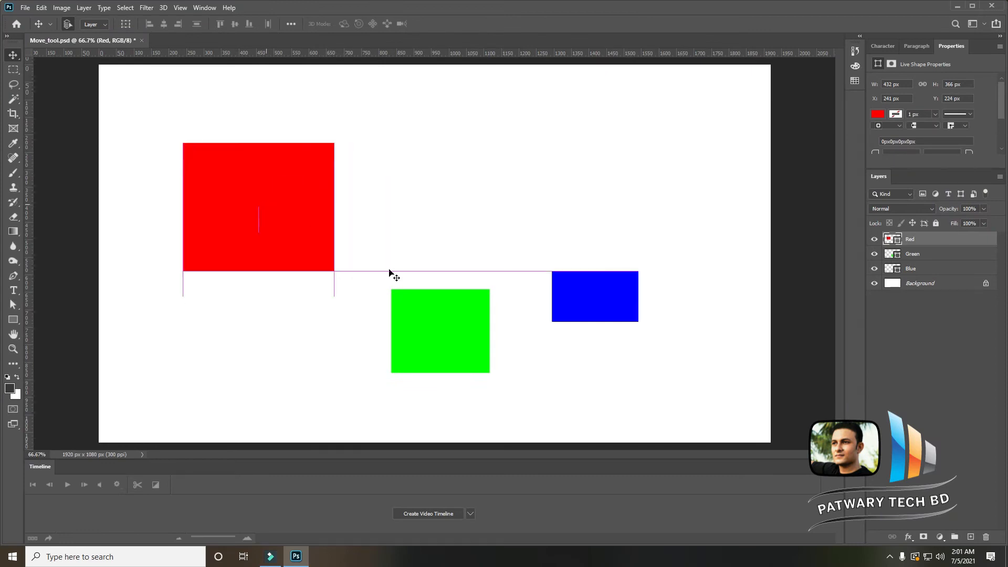
pyautogui.moveTo(448, 330); pyautogui.dragTo(446, 273)
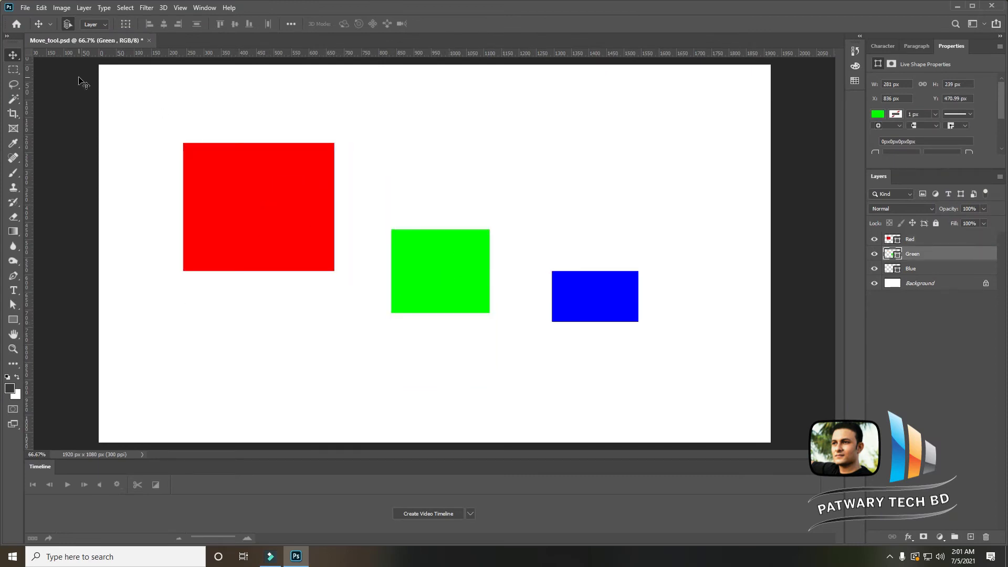
# - Turn off Auto-Select, deselect the layers, and try to move the red square
pyautogui.click(67, 24)
pyautogui.click(933, 386)
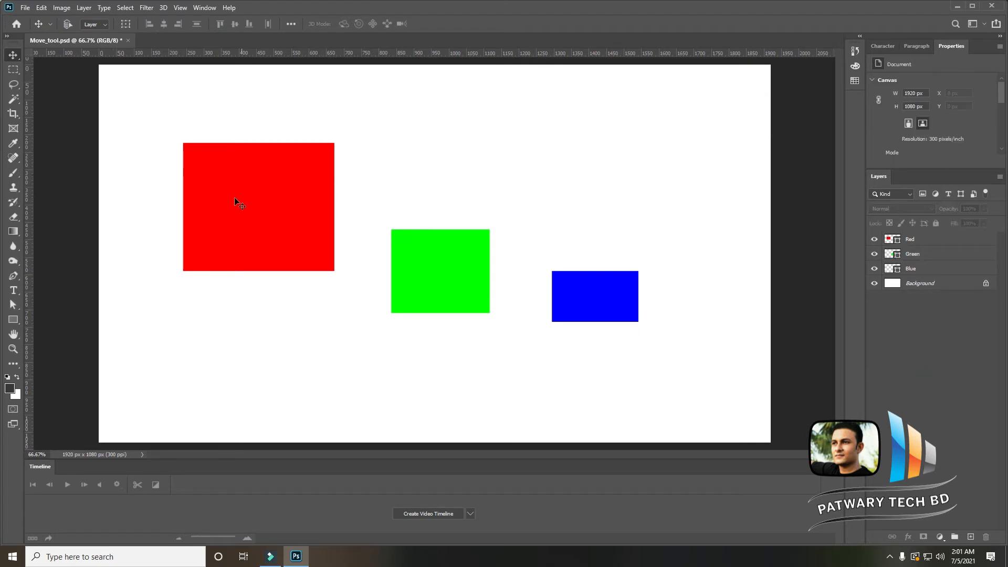
pyautogui.click(298, 226)
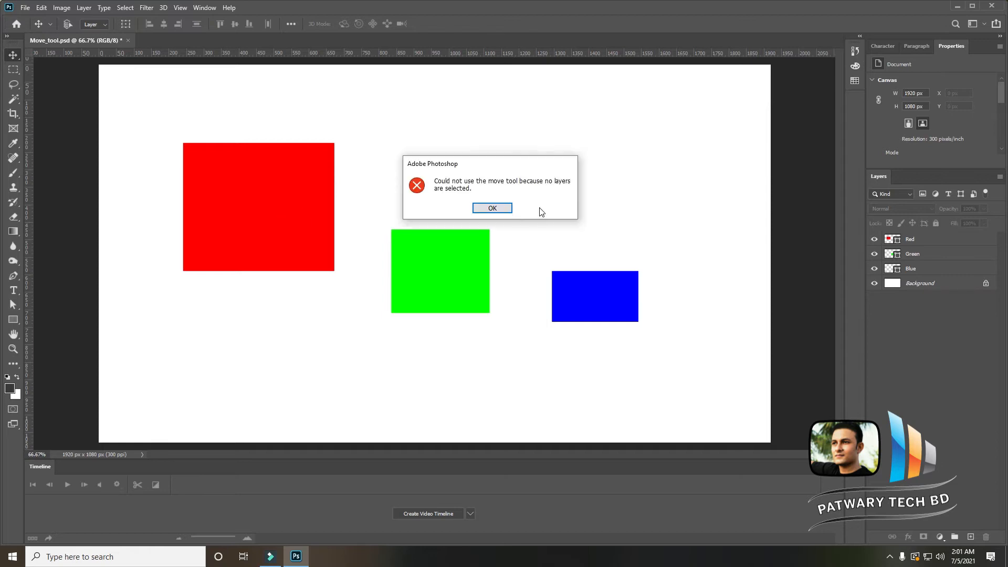
pyautogui.click(497, 210)
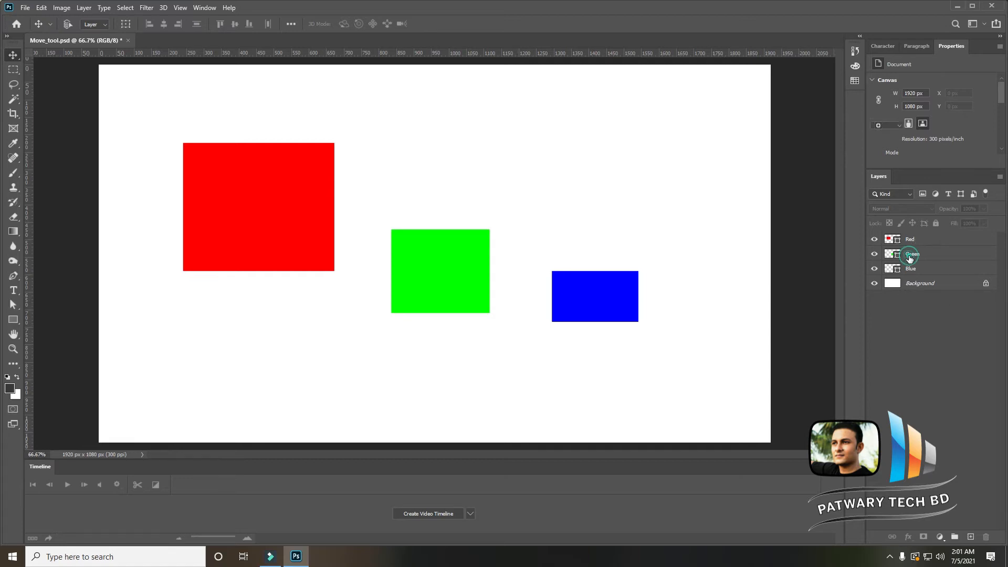
# - Select the Green layer in the Layers panel and move the green square slightly left
pyautogui.click(911, 254)
pyautogui.moveTo(449, 202); pyautogui.dragTo(422, 293)
pyautogui.click(288, 212)
pyautogui.click(634, 292)
pyautogui.click(244, 191)
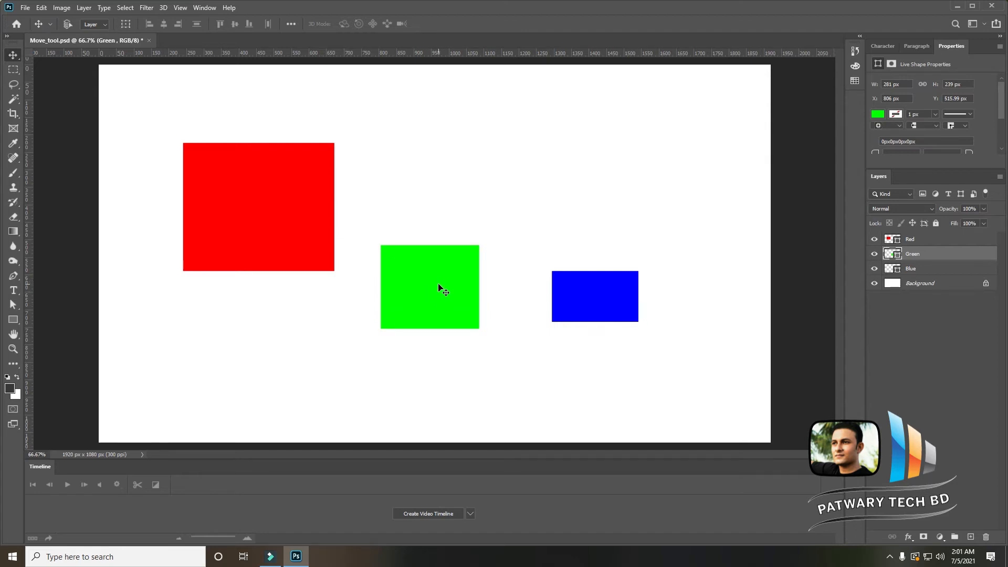
pyautogui.moveTo(439, 297); pyautogui.dragTo(437, 280)
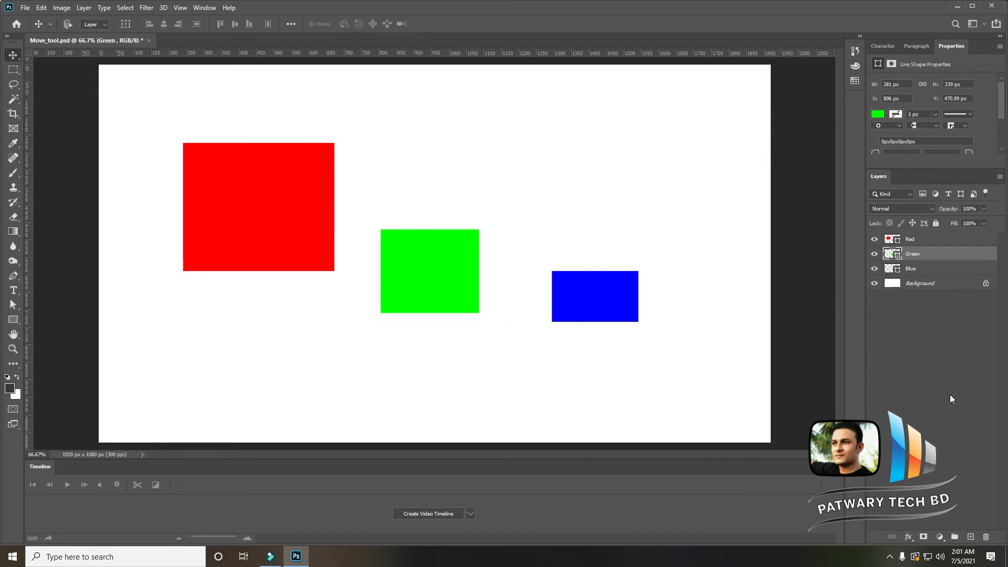
# - Pick the Red layer from the canvas context menu and drag the red square lower
pyautogui.click(931, 383)
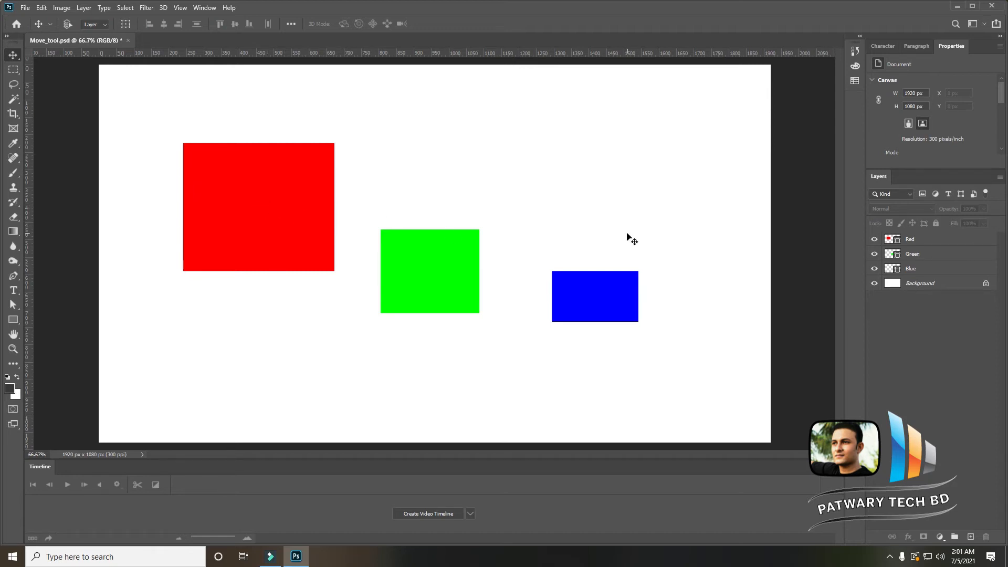
pyautogui.rightClick(279, 205)
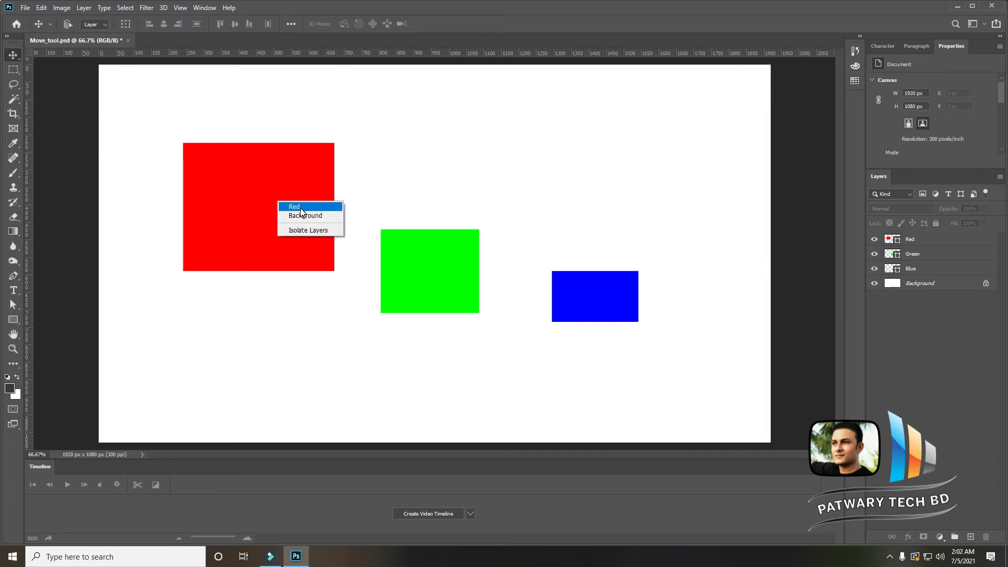
pyautogui.click(300, 208)
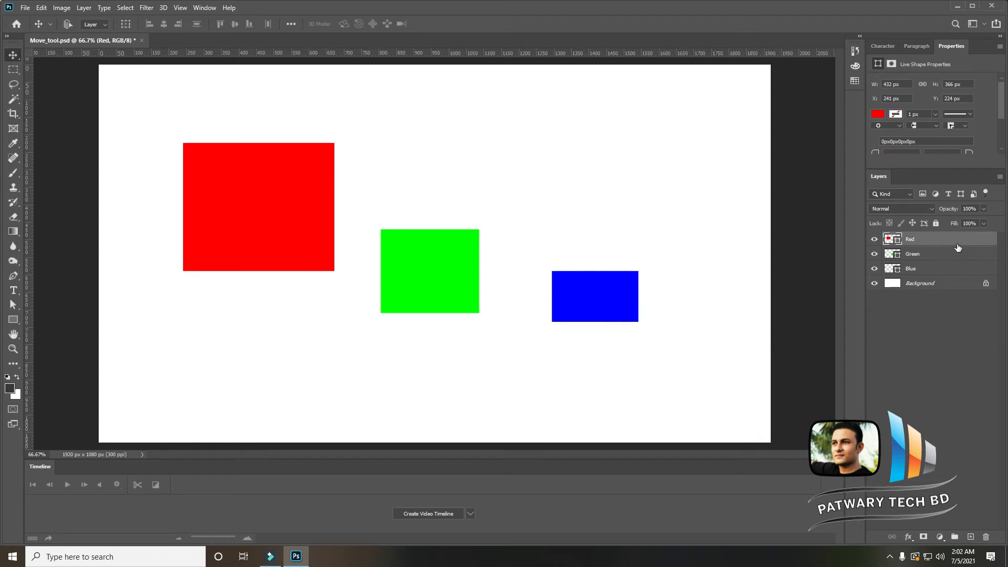
pyautogui.moveTo(286, 210)
pyautogui.mouseDown()
pyautogui.moveTo(279, 270)
pyautogui.moveTo(537, 169)
pyautogui.moveTo(314, 173)
pyautogui.moveTo(299, 222)
pyautogui.mouseUp()
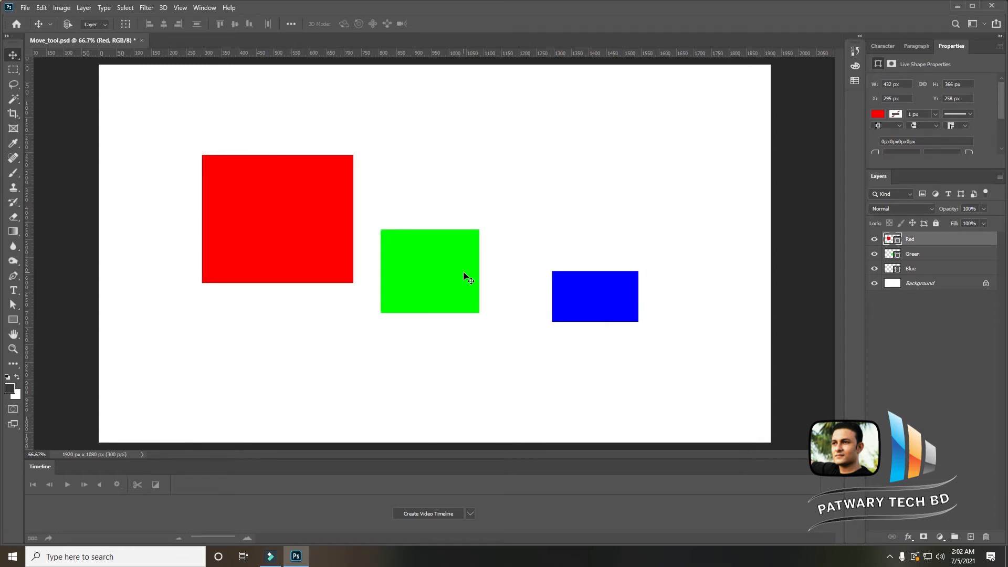
pyautogui.moveTo(437, 272); pyautogui.dragTo(461, 282)
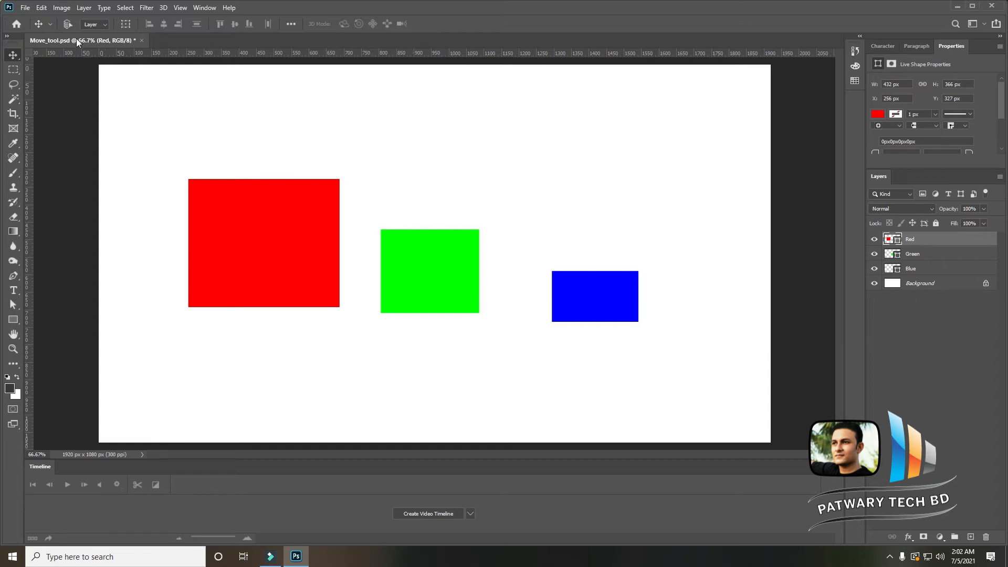
# - Re-enable Auto-Select and nudge the red and green squares into place
pyautogui.click(67, 24)
pyautogui.click(263, 198)
pyautogui.moveTo(275, 209); pyautogui.dragTo(295, 292)
pyautogui.moveTo(462, 244)
pyautogui.mouseDown()
pyautogui.moveTo(478, 203)
pyautogui.moveTo(466, 238)
pyautogui.mouseUp()
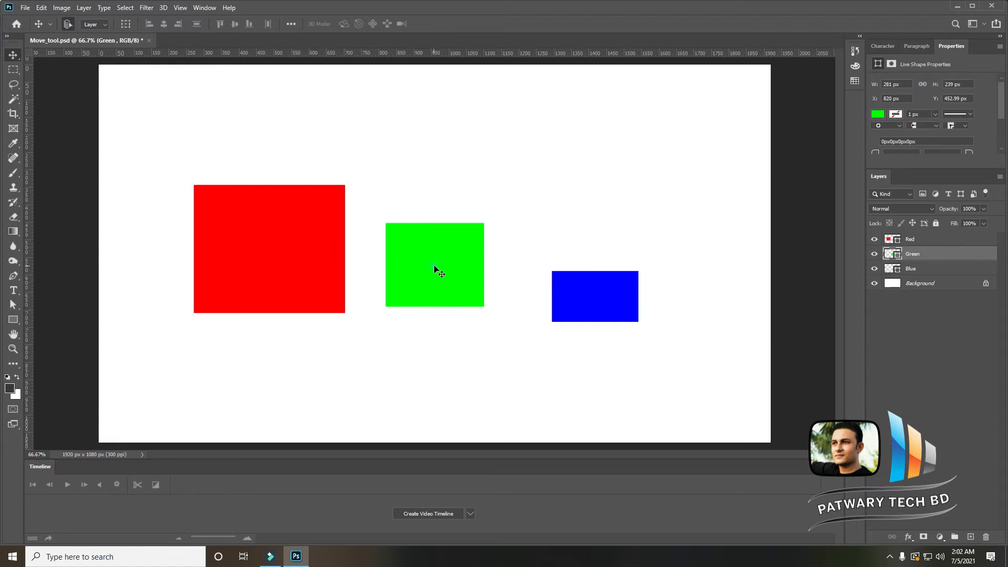
pyautogui.moveTo(434, 270)
pyautogui.mouseDown()
pyautogui.moveTo(446, 216)
pyautogui.moveTo(450, 269)
pyautogui.mouseUp()
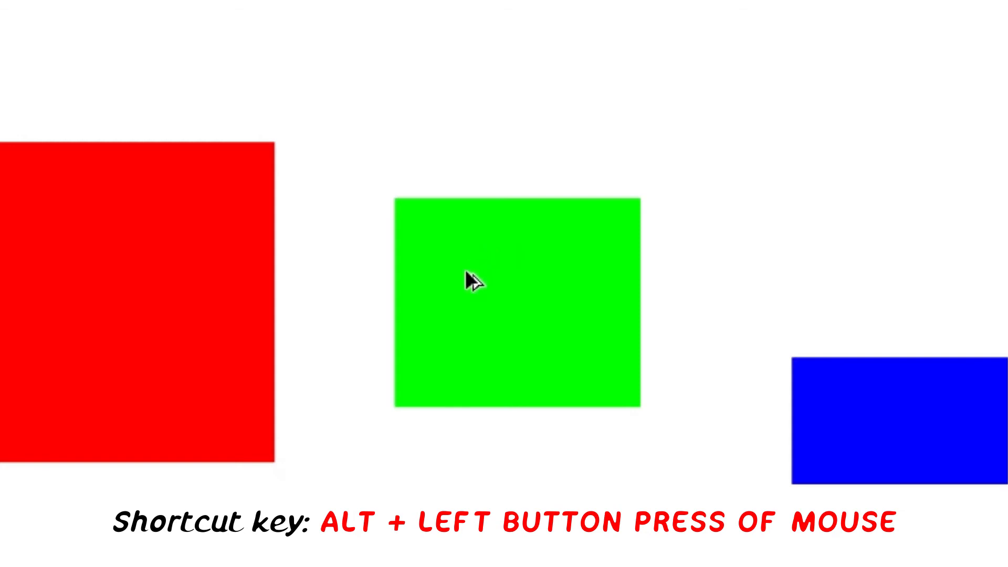
# - Duplicate the green square by dragging a copy above it near the canvas top, then select each square's layer
pyautogui.moveTo(466, 269); pyautogui.dragTo(498, 37)
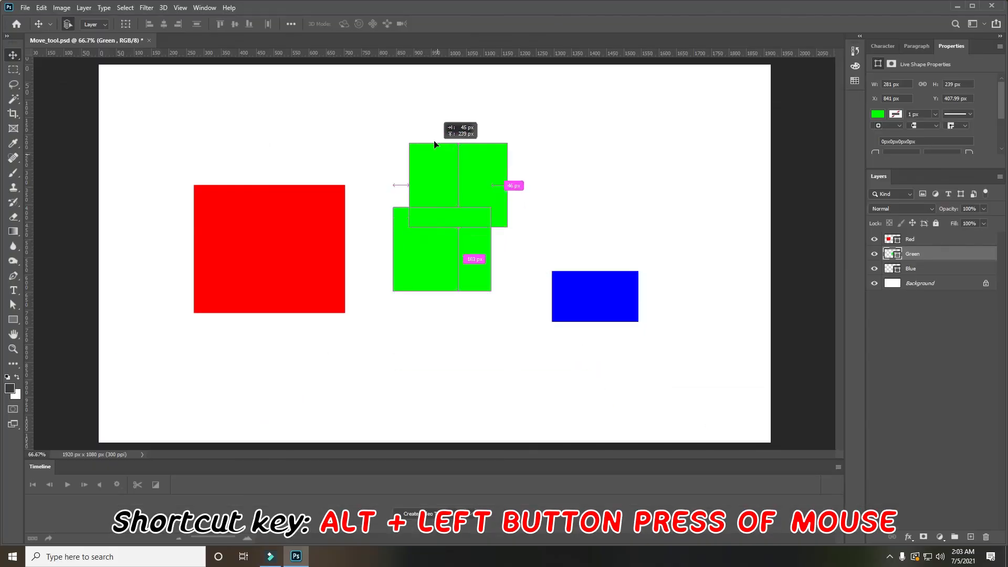
pyautogui.moveTo(435, 144); pyautogui.dragTo(430, 112)
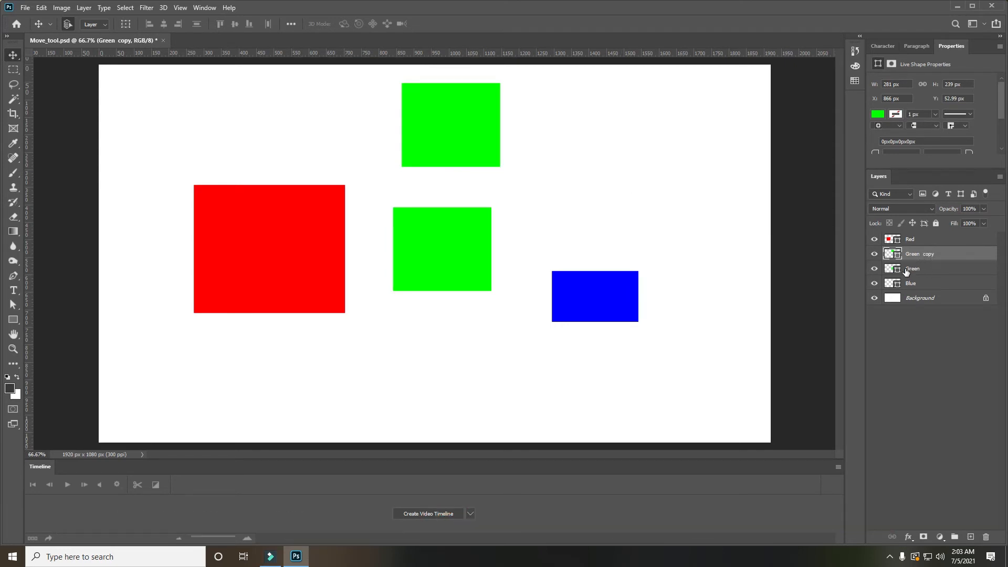
pyautogui.click(454, 144)
pyautogui.click(443, 247)
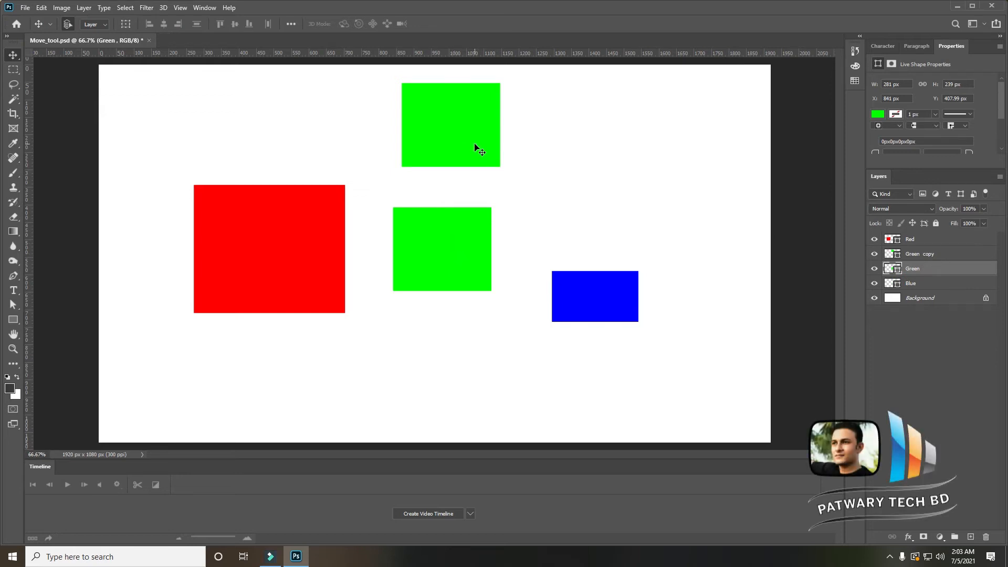
pyautogui.click(605, 304)
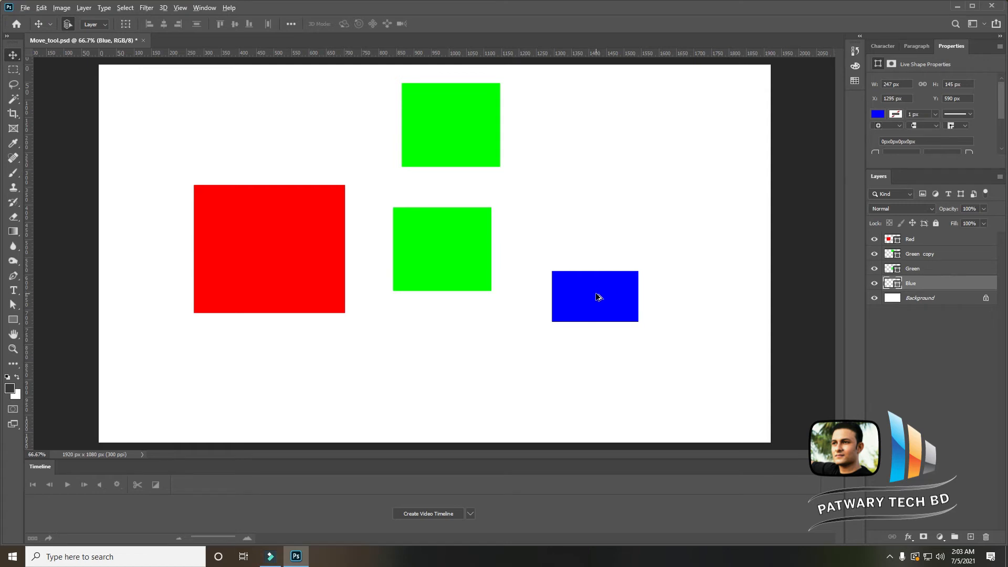
# - Duplicate the blue square by dragging a copy below it, then nudge the copy into position
pyautogui.moveTo(596, 296); pyautogui.dragTo(586, 393)
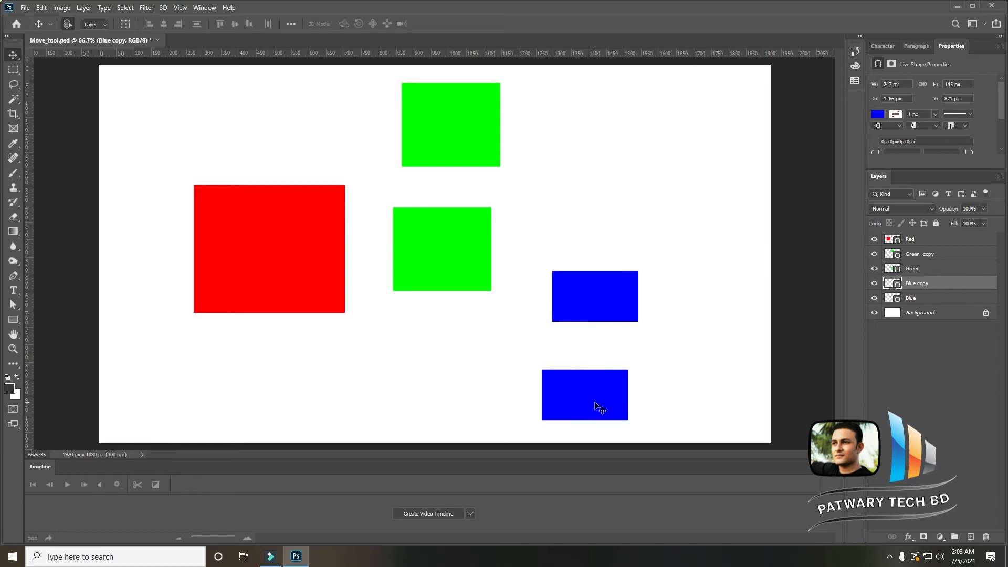
pyautogui.moveTo(599, 396); pyautogui.dragTo(618, 387)
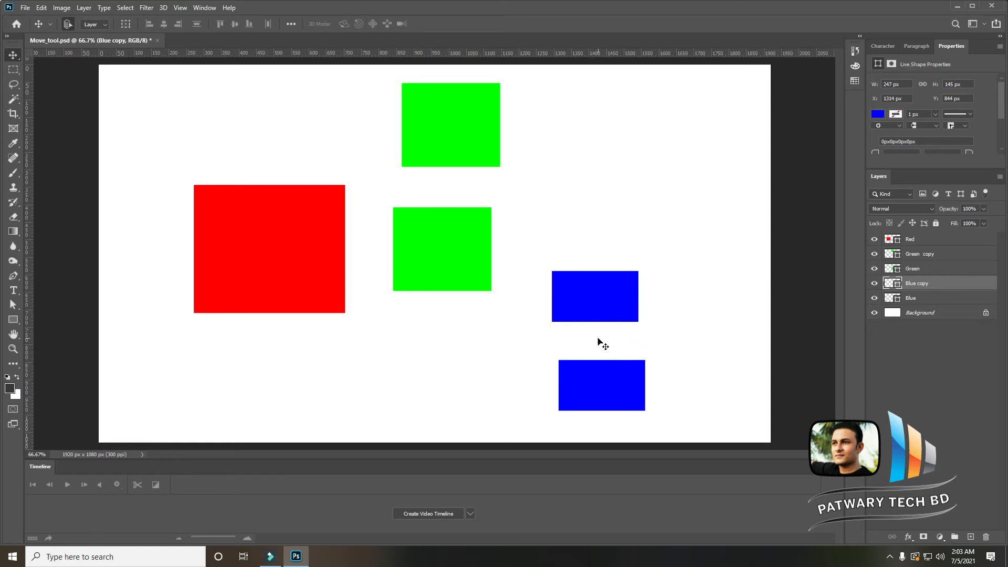
pyautogui.moveTo(599, 378); pyautogui.dragTo(599, 368)
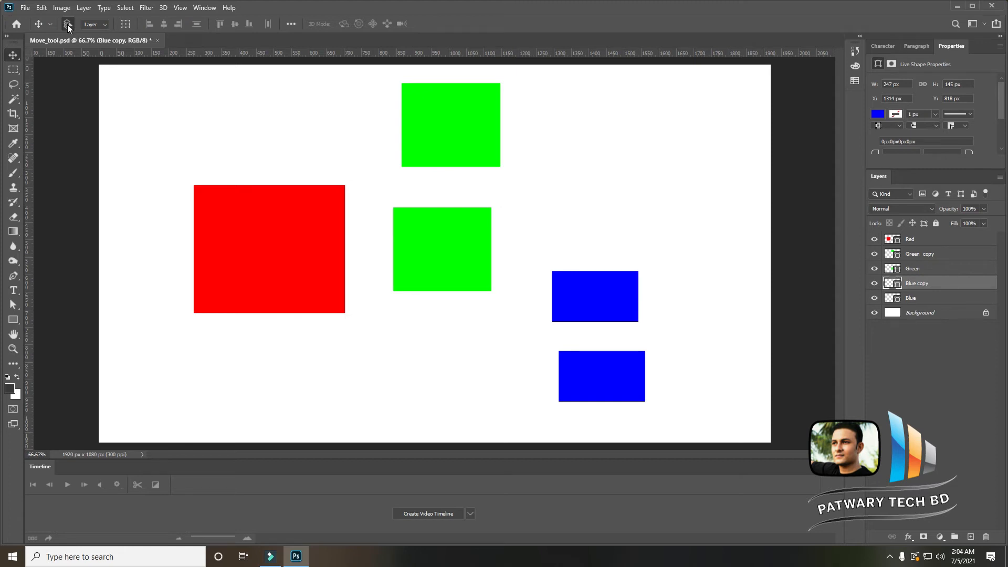
# - Rearrange the red square, both green squares and both blue squares slightly on the canvas
pyautogui.moveTo(288, 231); pyautogui.dragTo(287, 240)
pyautogui.moveTo(446, 229); pyautogui.dragTo(446, 264)
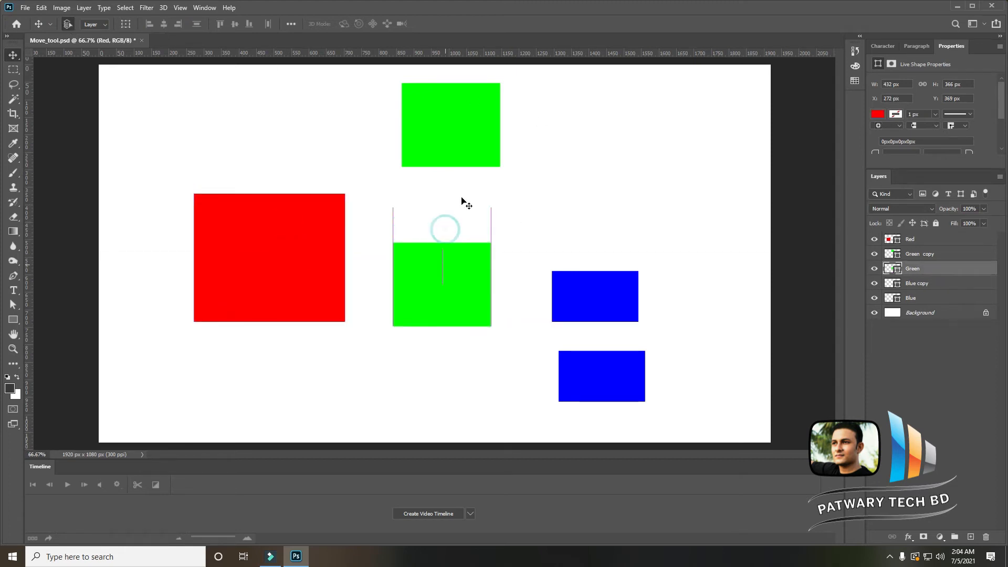
pyautogui.moveTo(446, 99); pyautogui.dragTo(454, 120)
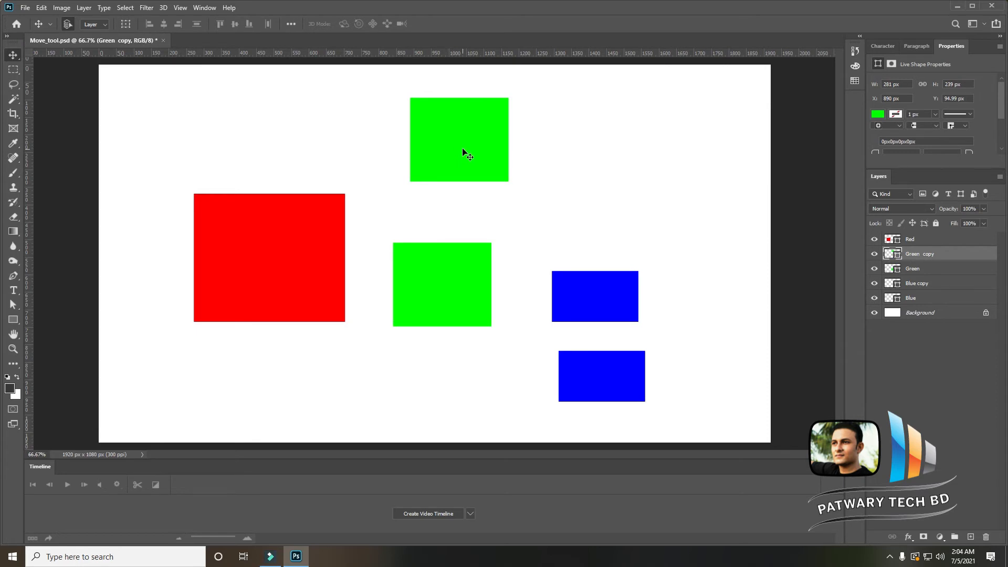
pyautogui.moveTo(432, 281); pyautogui.dragTo(433, 261)
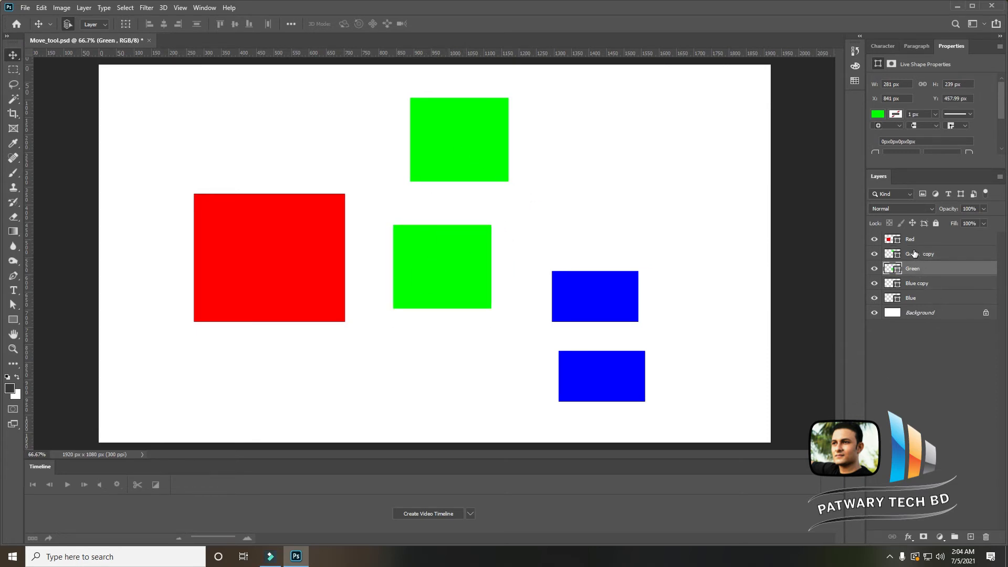
pyautogui.moveTo(602, 300); pyautogui.dragTo(601, 276)
pyautogui.moveTo(589, 369); pyautogui.dragTo(596, 345)
# - Select both blue squares' layers with a marquee drag and put them into a new group
pyautogui.moveTo(585, 221); pyautogui.dragTo(648, 395)
pyautogui.click(540, 219)
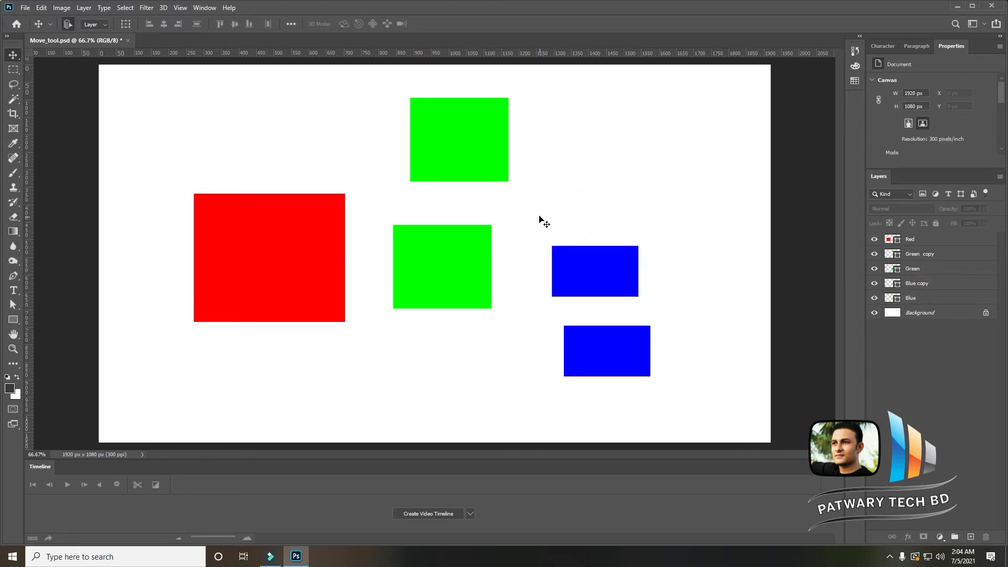
pyautogui.moveTo(537, 214); pyautogui.dragTo(639, 395)
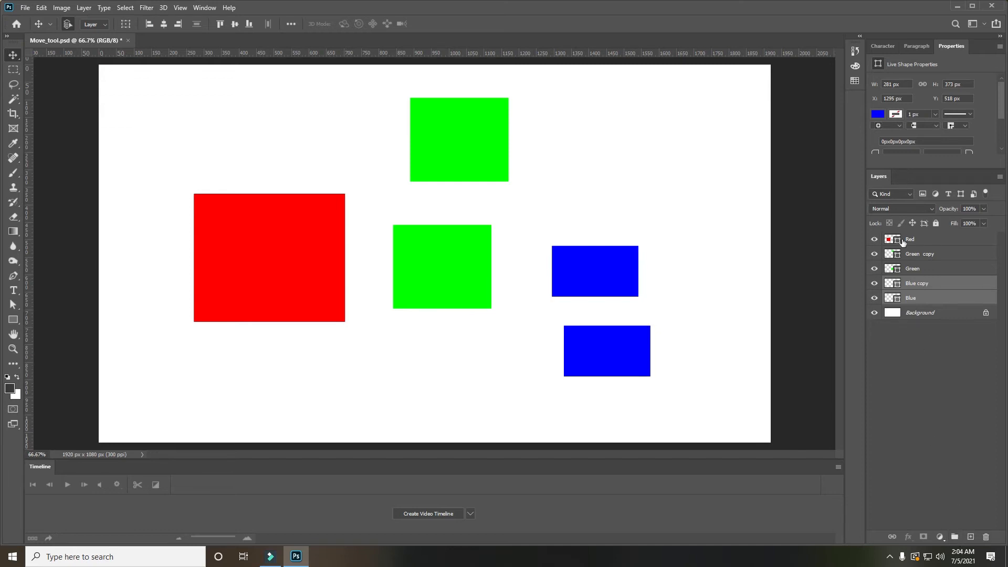
pyautogui.click(954, 538)
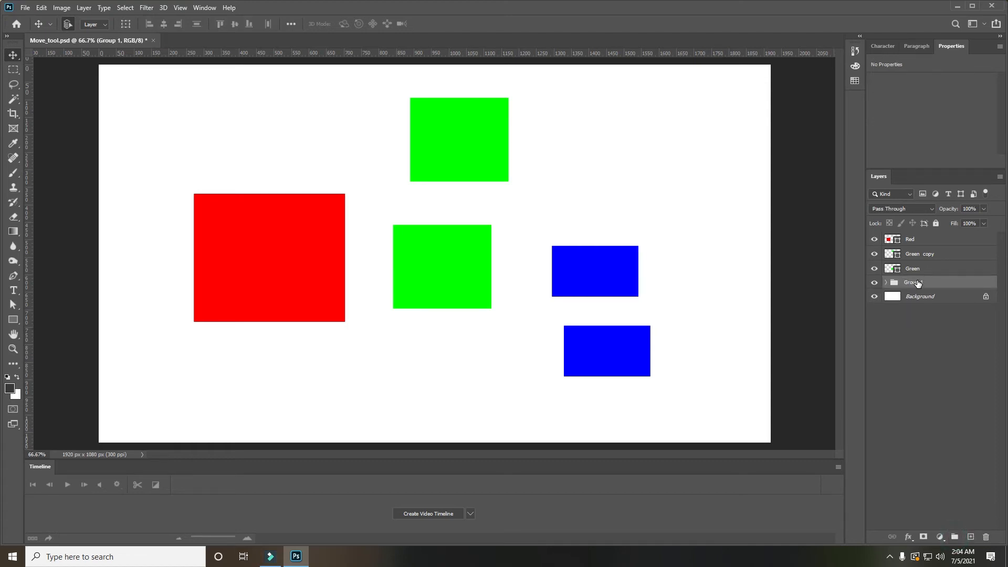
# - Toggle the blue squares' group visibility off and on to check what it contains
pyautogui.click(875, 283)
pyautogui.click(874, 283)
pyautogui.click(875, 283)
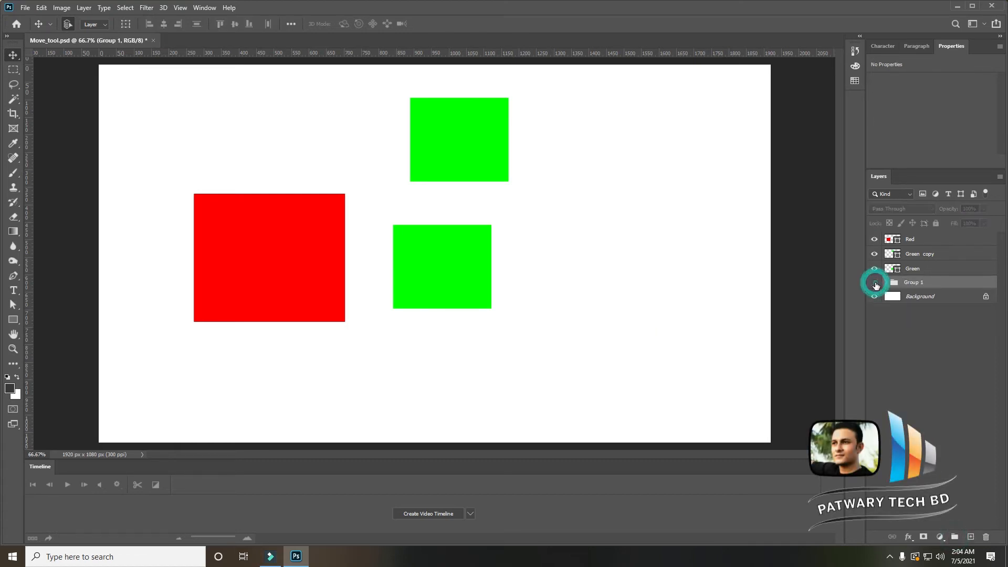
pyautogui.click(874, 283)
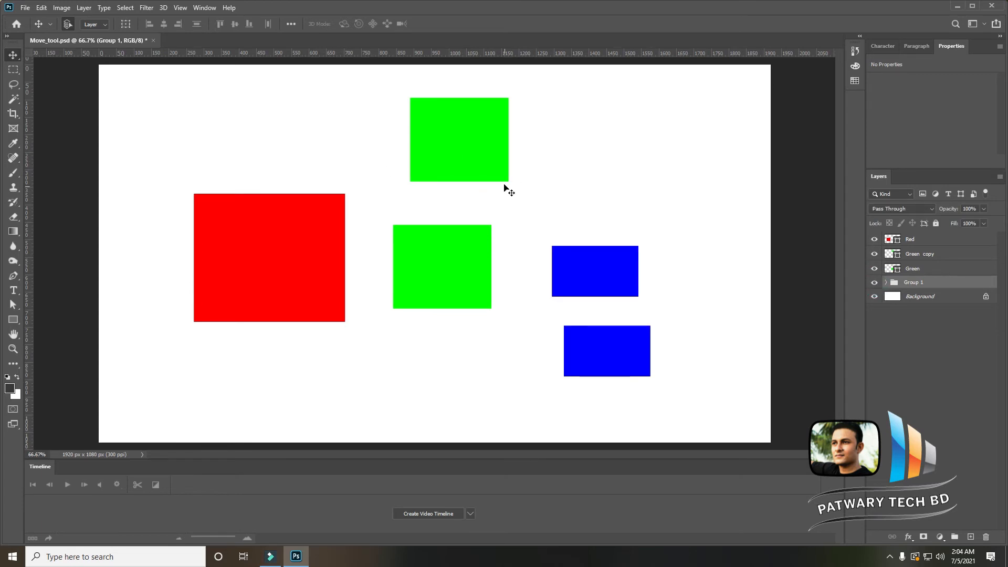
# - Select both green squares' layers and group them together
pyautogui.click(906, 270)
pyautogui.click(914, 254)
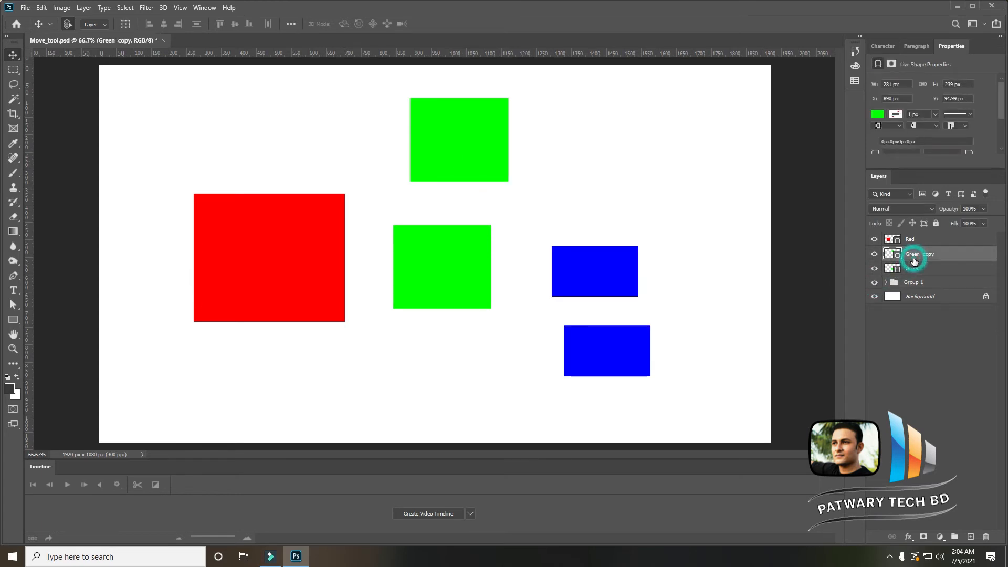
pyautogui.moveTo(437, 336); pyautogui.dragTo(493, 145)
pyautogui.click(934, 257)
pyautogui.keyDown('shift'); pyautogui.click(919, 269); pyautogui.keyUp('shift')
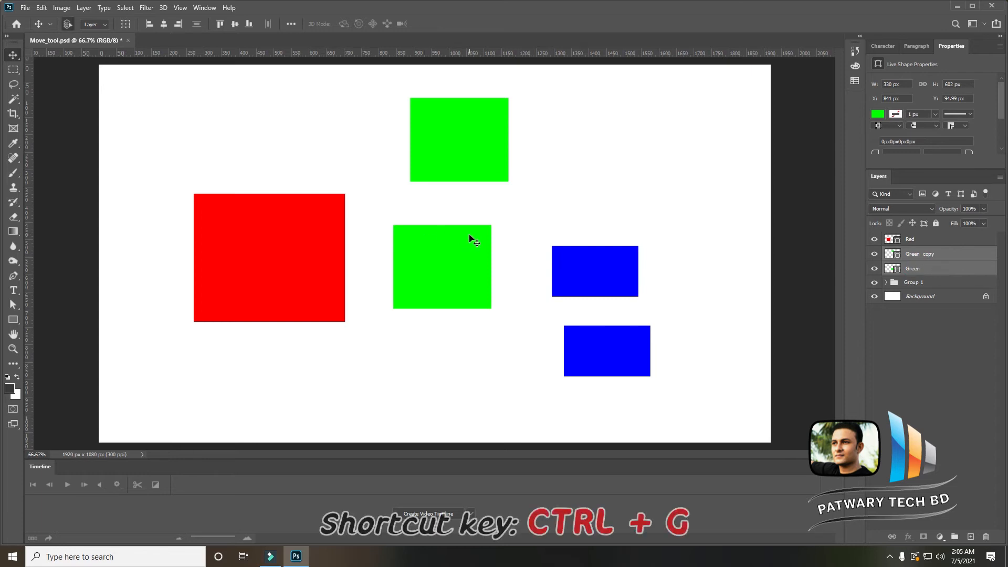
pyautogui.hotkey('ctrl', 'g')
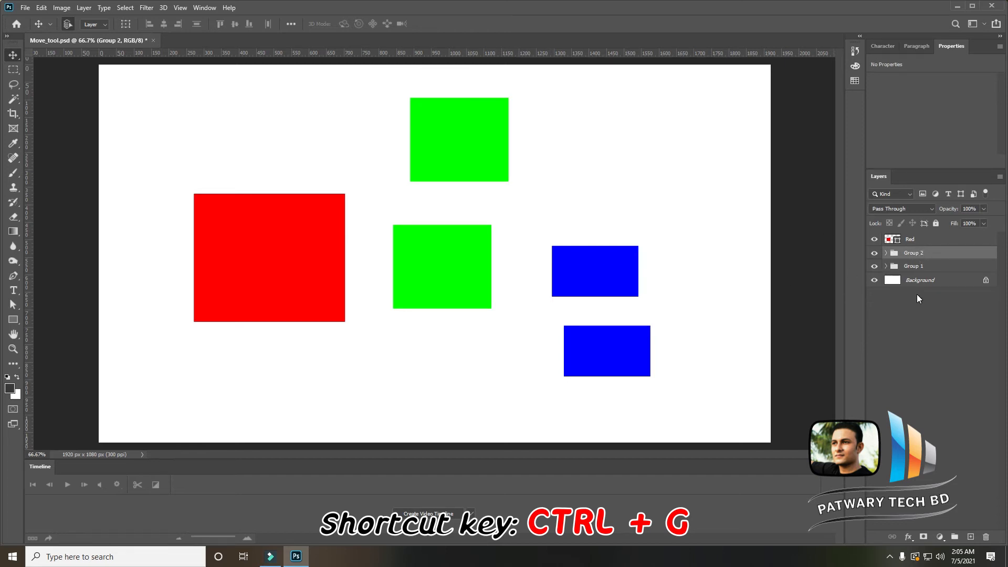
# - Toggle the green squares' group visibility off and on to check its contents
pyautogui.click(874, 253)
pyautogui.click(874, 253)
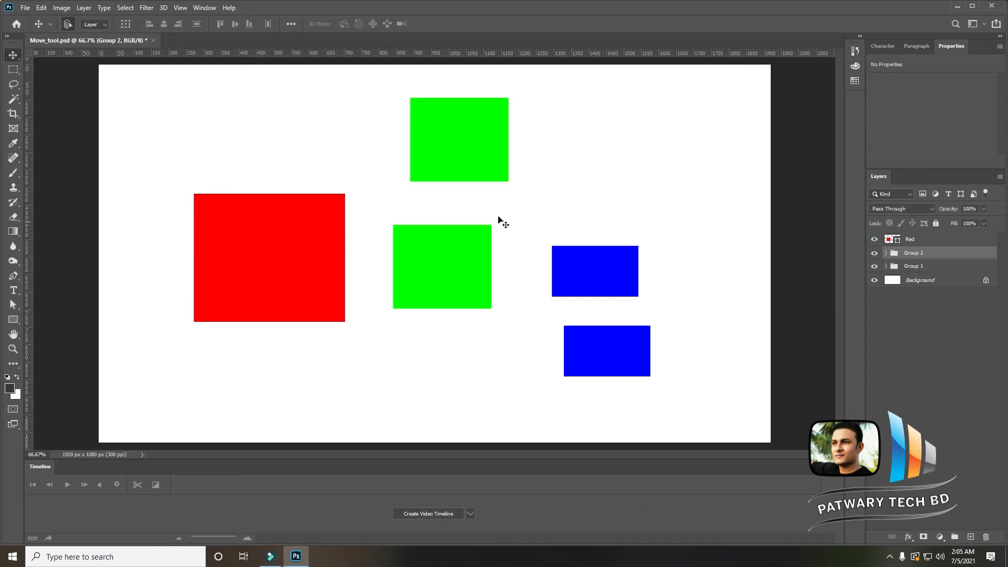
pyautogui.keyDown('ctrl'); pyautogui.click(476, 173); pyautogui.keyUp('ctrl')
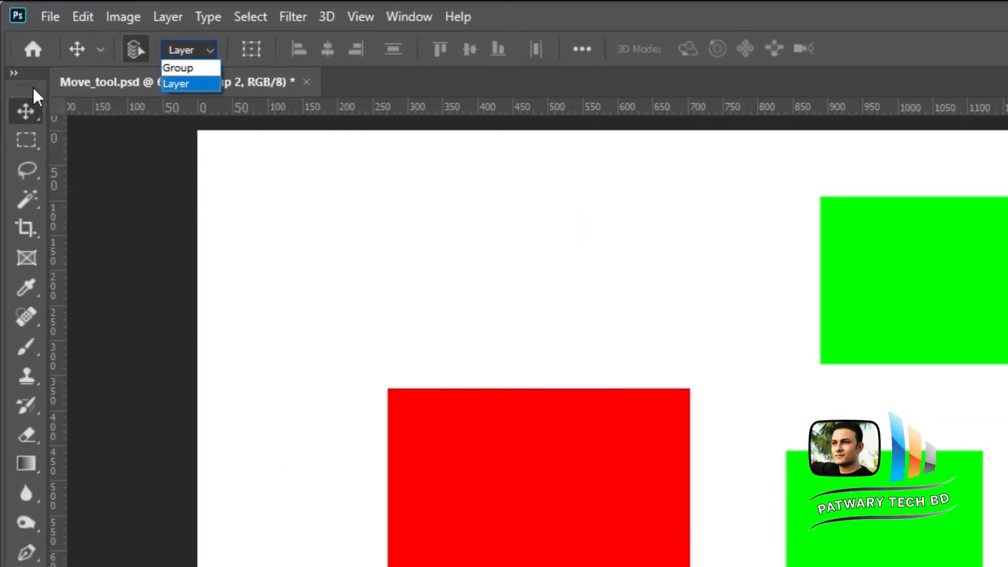
# - Set the Move tool's Auto-Select target to Group
pyautogui.click(12, 54)
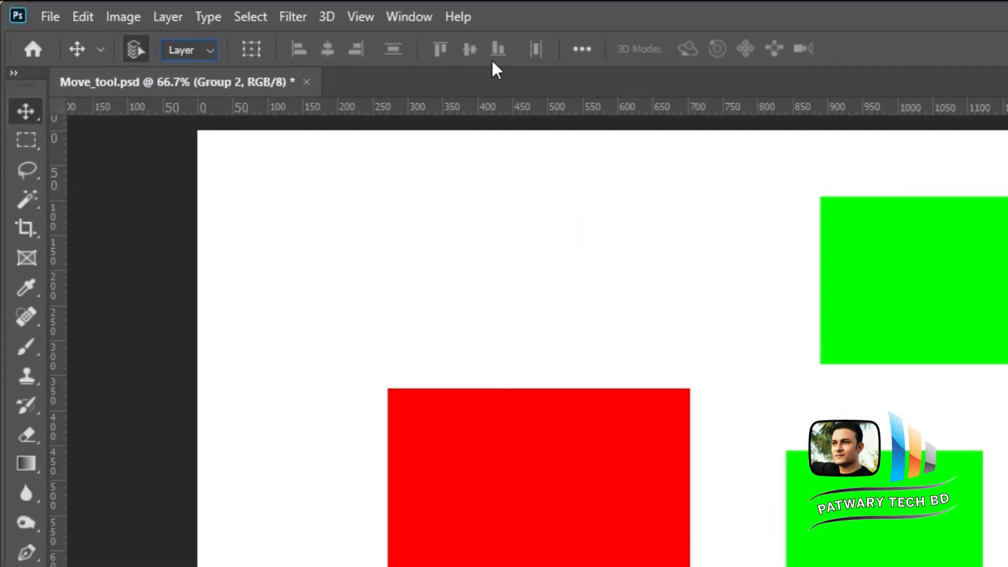
pyautogui.click(206, 51)
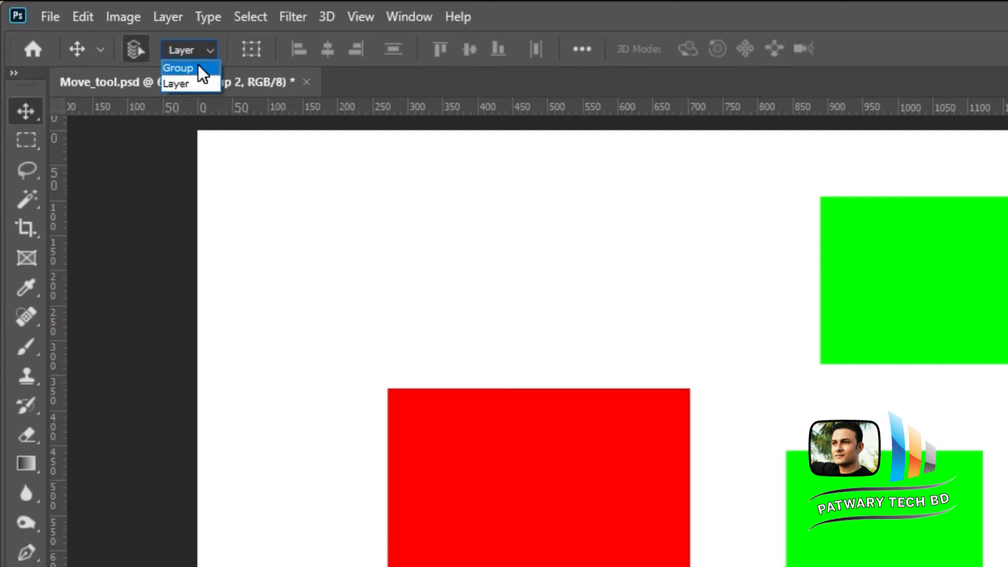
pyautogui.click(198, 67)
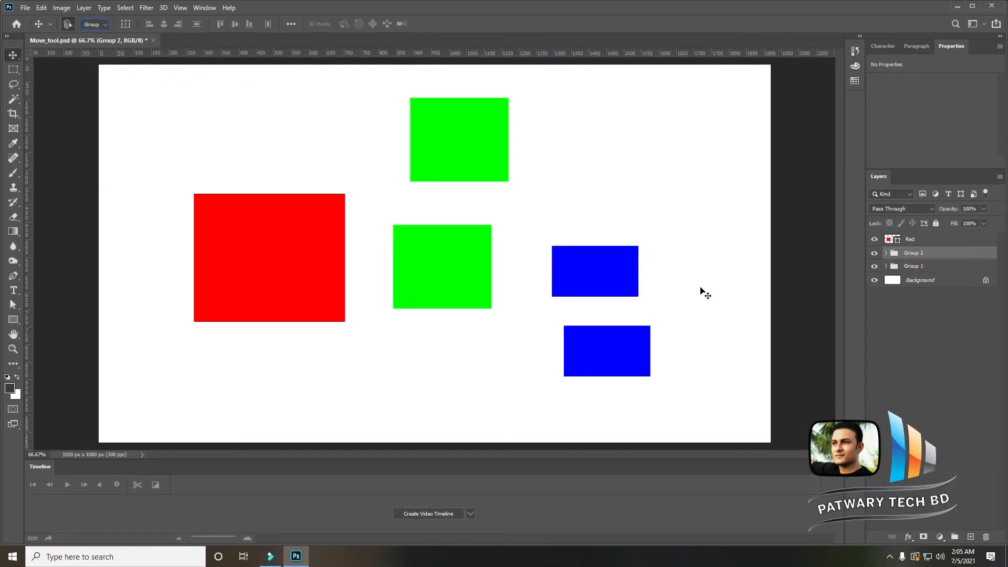
# - Move the blue squares' group up and right, then move the green squares' group downward
pyautogui.moveTo(636, 251); pyautogui.dragTo(641, 223)
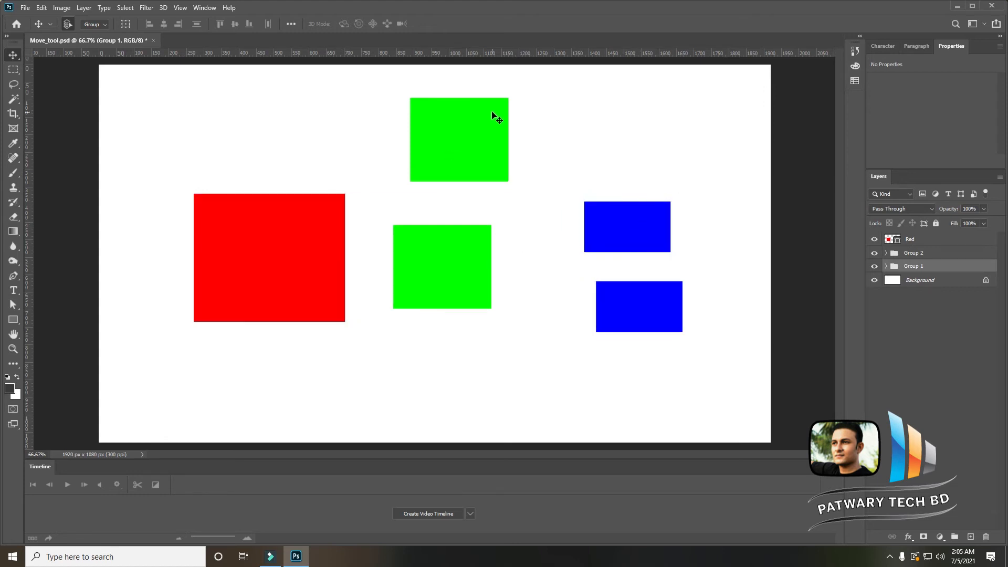
pyautogui.click(486, 307)
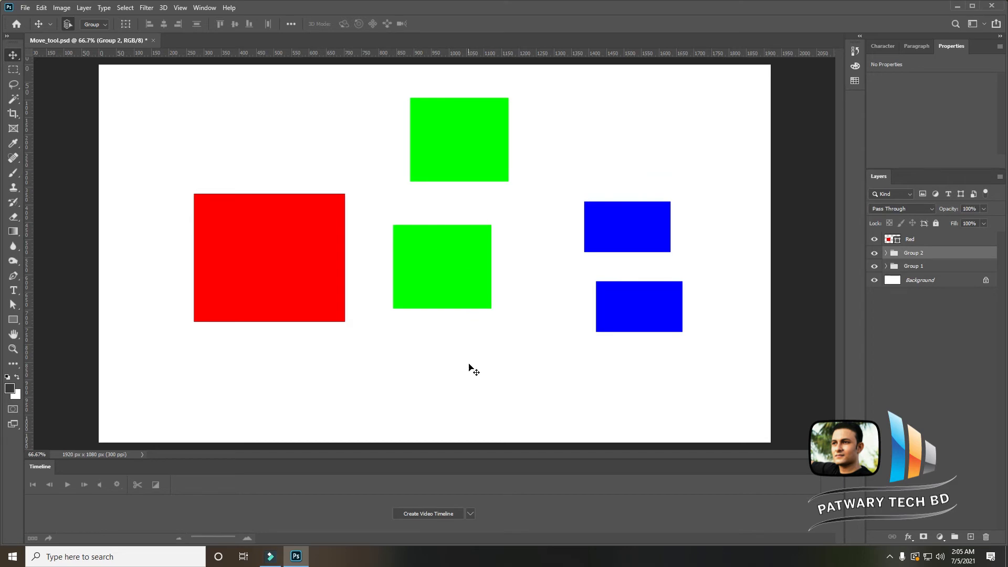
pyautogui.moveTo(475, 308); pyautogui.dragTo(488, 362)
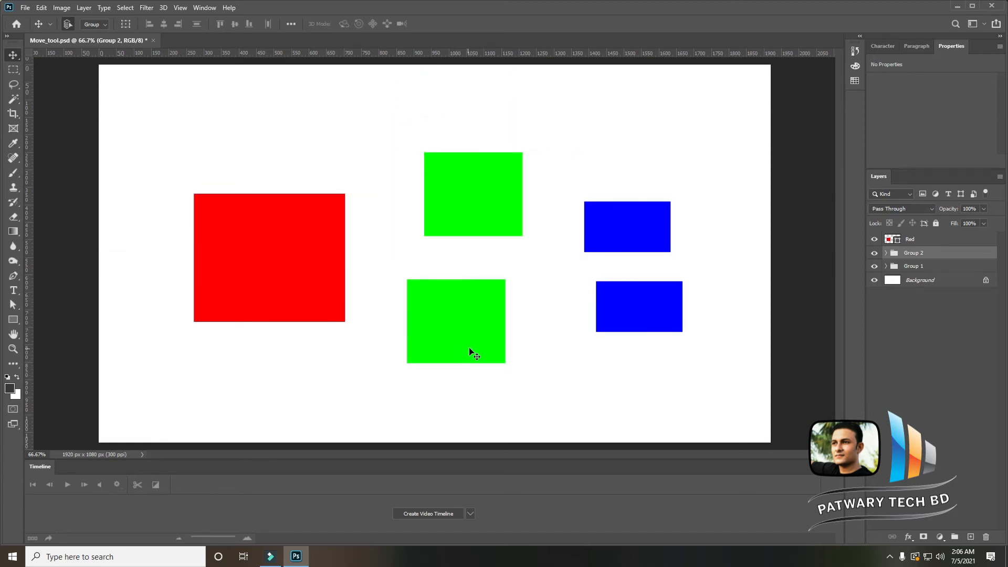
# - Reposition the red square and both groups upward to rebalance the layout on the canvas
pyautogui.click(293, 257)
pyautogui.moveTo(300, 227); pyautogui.dragTo(147, 113)
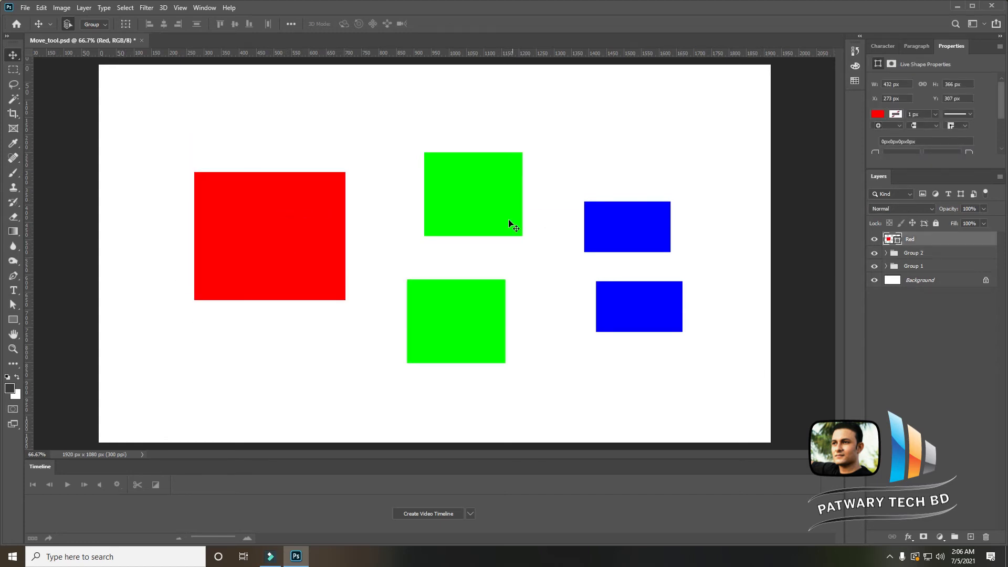
pyautogui.moveTo(482, 219); pyautogui.dragTo(464, 188)
pyautogui.moveTo(615, 232); pyautogui.dragTo(653, 293)
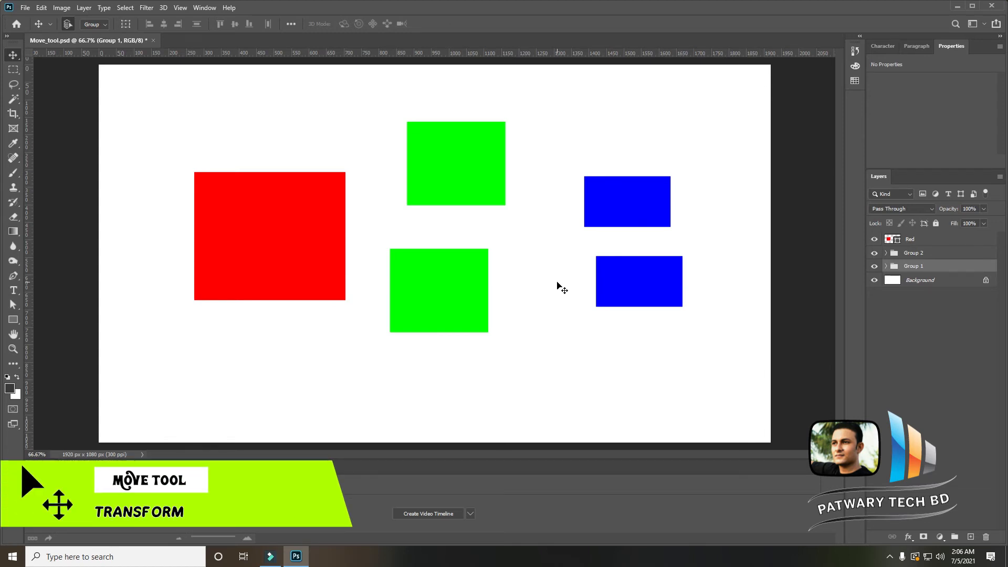
pyautogui.click(303, 224)
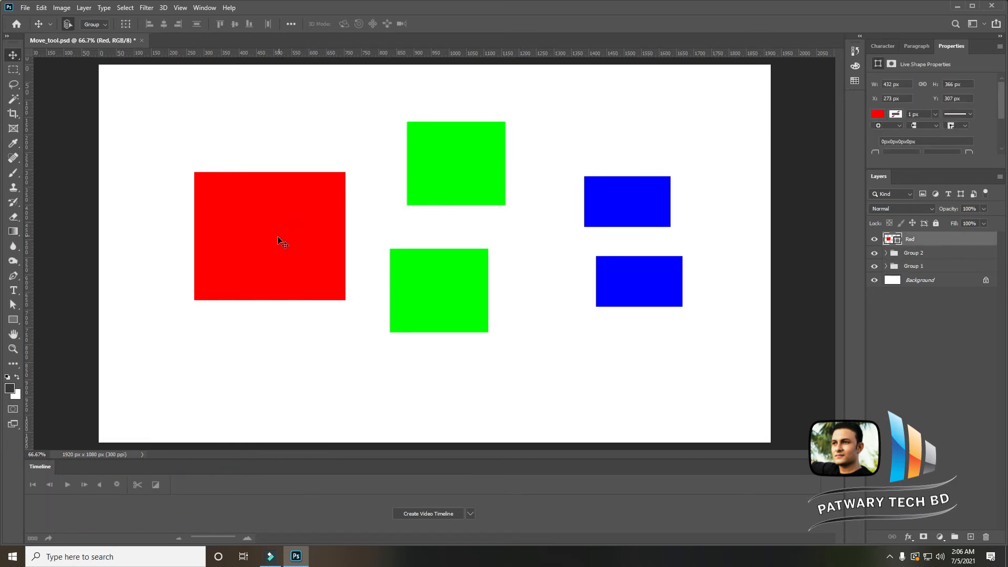
pyautogui.moveTo(278, 237)
pyautogui.mouseDown()
pyautogui.moveTo(269, 217)
pyautogui.moveTo(263, 251)
pyautogui.moveTo(274, 249)
pyautogui.mouseUp()
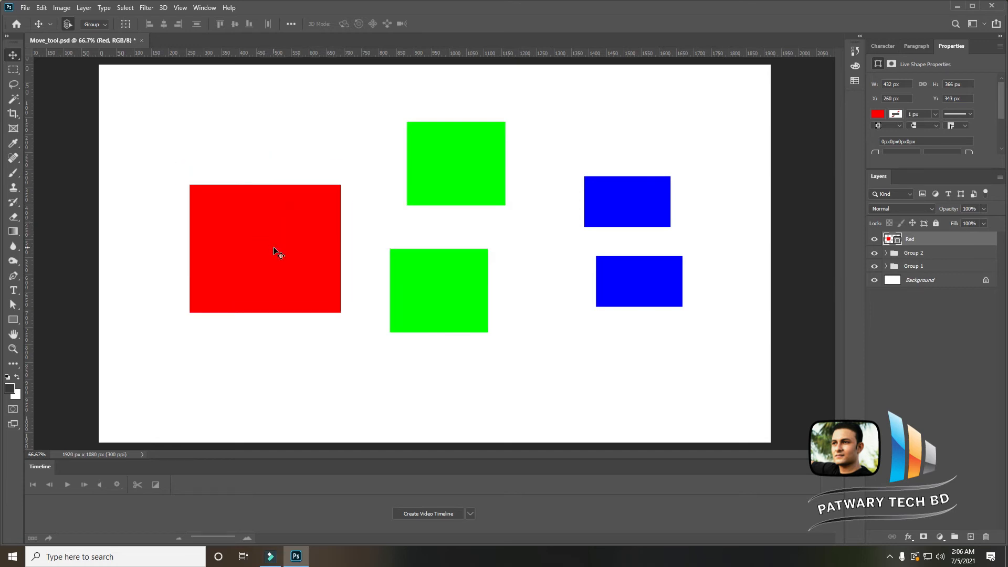
# - Apply Free Transform to the red square, moving it and stretching it taller and wider with its handles
pyautogui.click(41, 8)
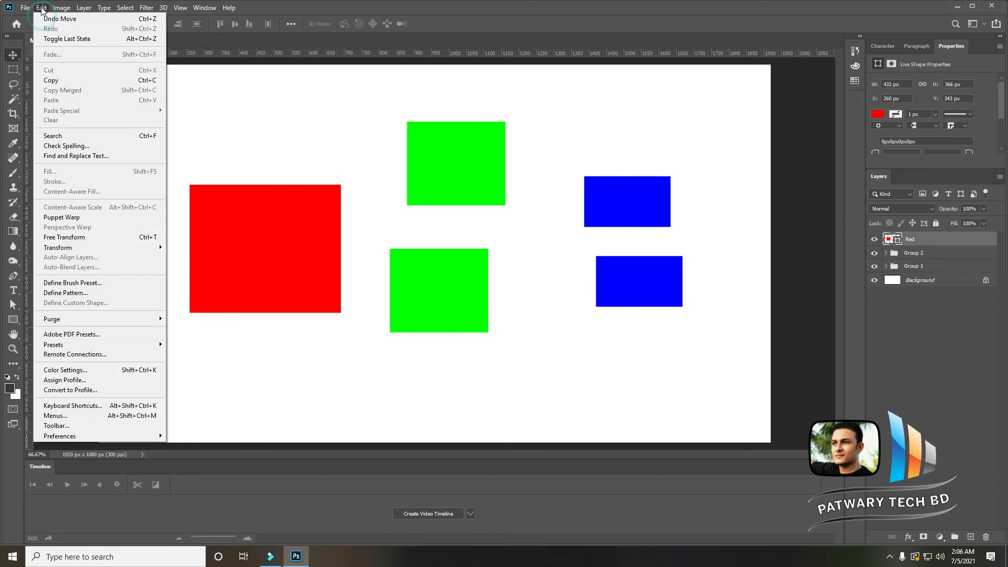
pyautogui.click(115, 237)
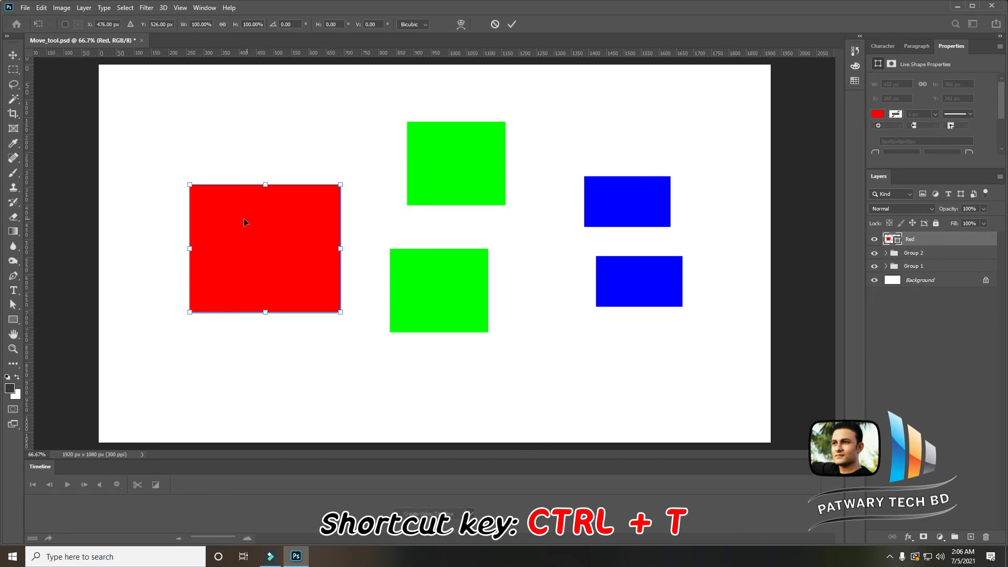
pyautogui.moveTo(289, 234); pyautogui.dragTo(287, 242)
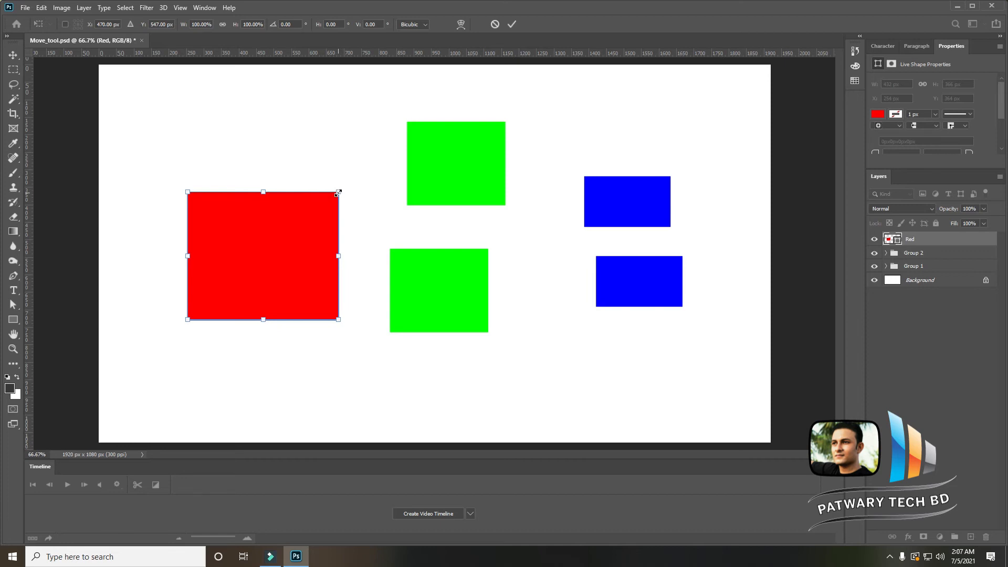
pyautogui.moveTo(338, 192)
pyautogui.mouseDown()
pyautogui.moveTo(389, 155)
pyautogui.moveTo(331, 184)
pyautogui.moveTo(268, 236)
pyautogui.moveTo(337, 181)
pyautogui.mouseUp()
pyautogui.moveTo(337, 249)
pyautogui.mouseDown()
pyautogui.moveTo(499, 252)
pyautogui.moveTo(500, 261)
pyautogui.moveTo(346, 263)
pyautogui.mouseUp()
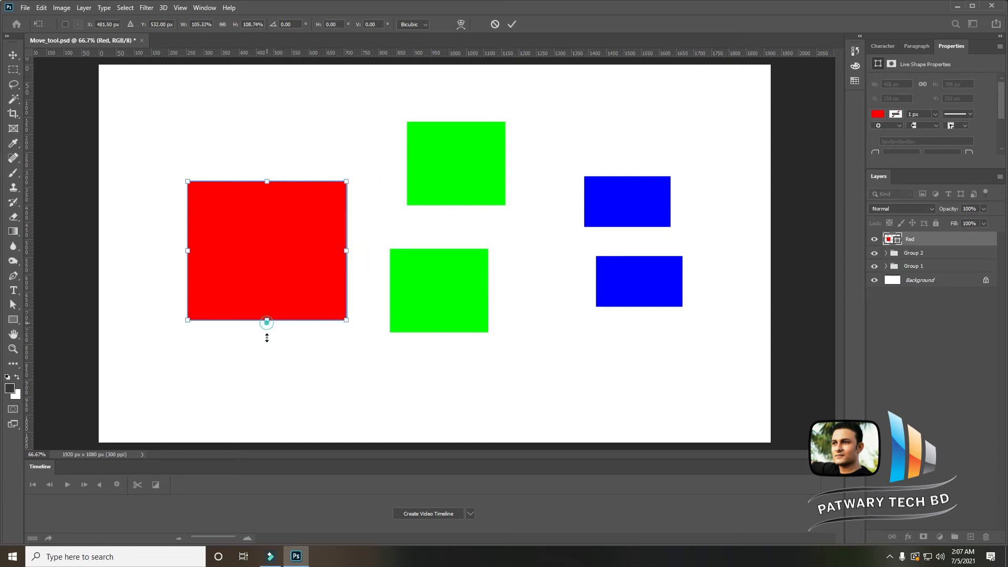
pyautogui.moveTo(268, 325); pyautogui.dragTo(288, 306)
# - Narrow the red square from its left side, reposition it, and scale it proportionally about its centre
pyautogui.moveTo(188, 245); pyautogui.dragTo(216, 246)
pyautogui.moveTo(286, 247); pyautogui.dragTo(250, 251)
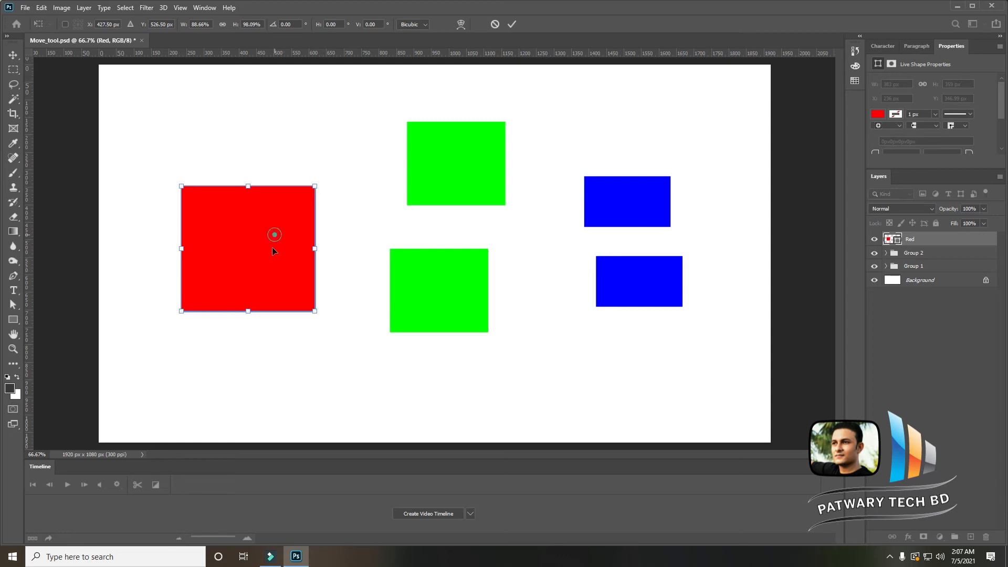
pyautogui.moveTo(272, 250); pyautogui.dragTo(283, 240)
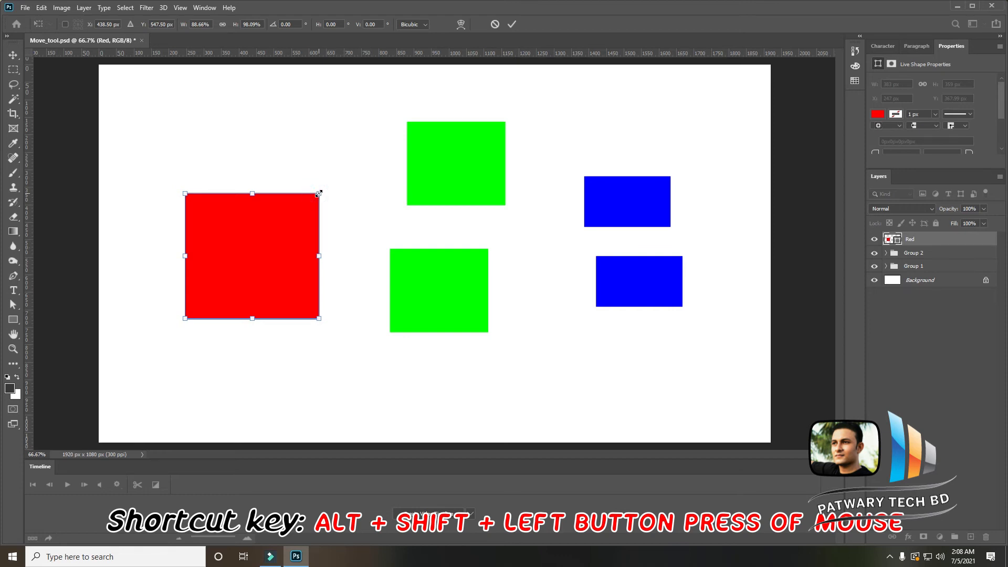
pyautogui.moveTo(322, 191); pyautogui.dragTo(343, 193)
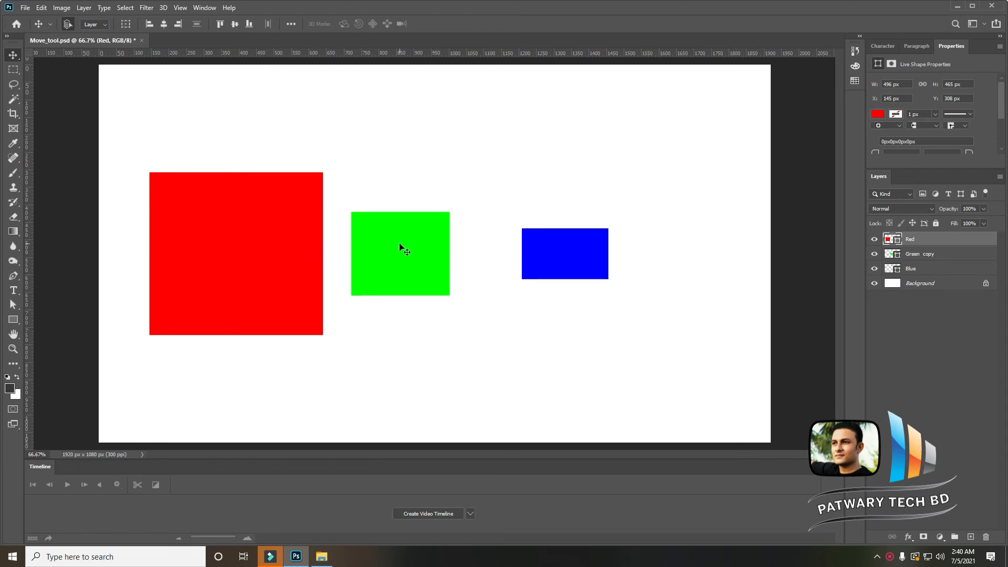
# - Nudge the green square right, then with Free Transform rotate it and set its rotation angle to 0
pyautogui.moveTo(400, 245); pyautogui.dragTo(431, 249)
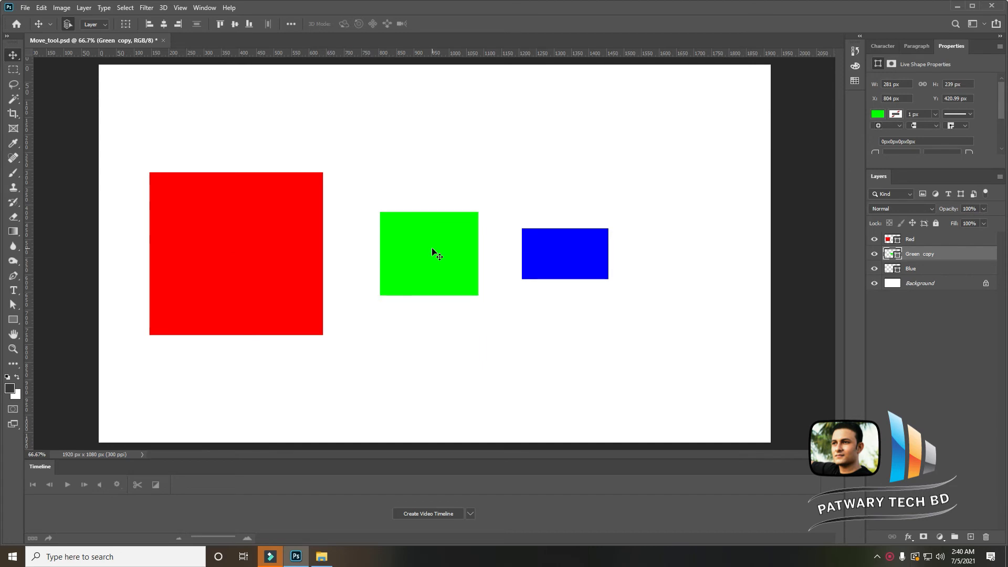
pyautogui.hotkey('ctrl', 't')
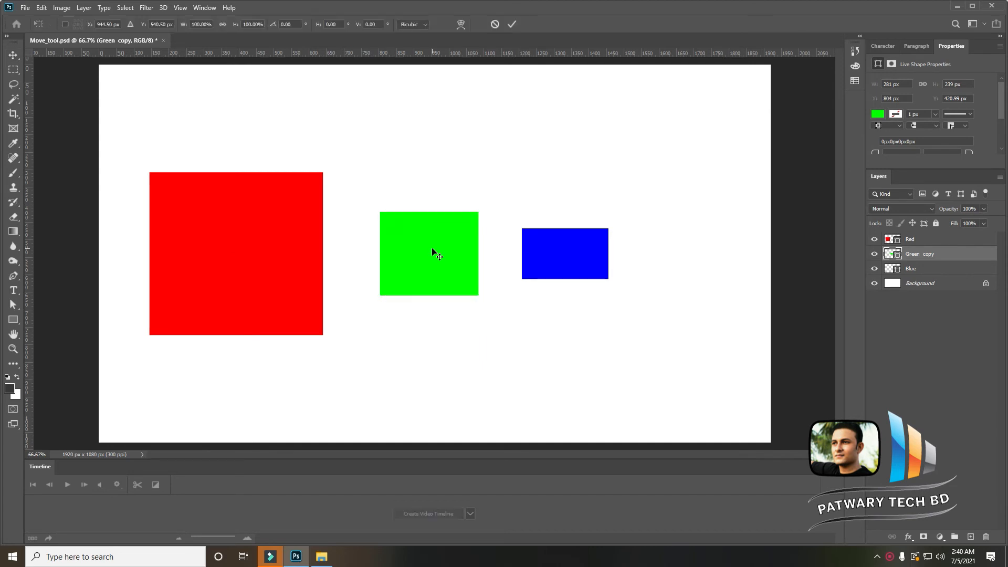
pyautogui.click(42, 7)
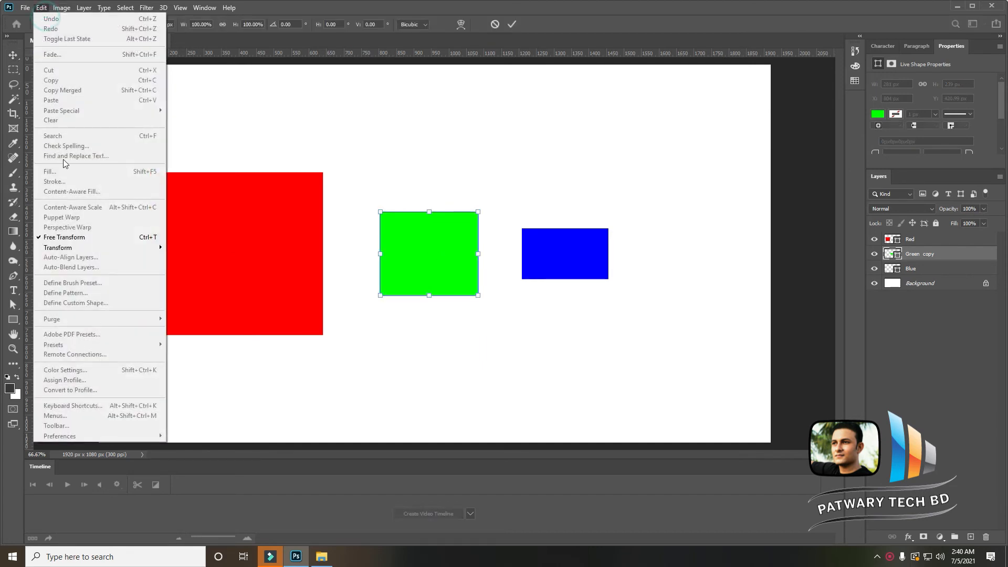
pyautogui.click(446, 238)
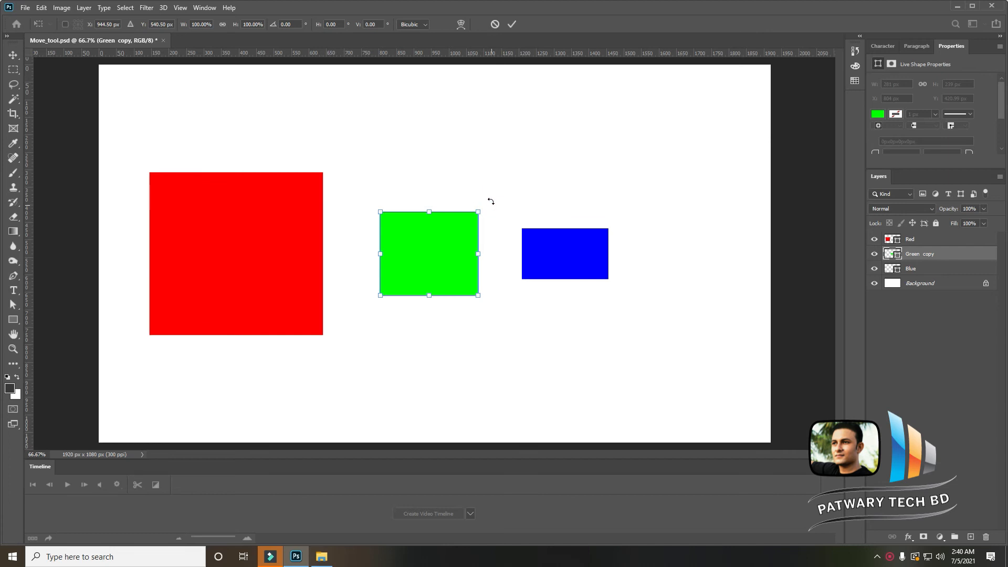
pyautogui.moveTo(491, 201)
pyautogui.mouseDown()
pyautogui.moveTo(504, 195)
pyautogui.moveTo(467, 187)
pyautogui.moveTo(498, 229)
pyautogui.moveTo(494, 268)
pyautogui.moveTo(409, 294)
pyautogui.moveTo(377, 233)
pyautogui.moveTo(370, 259)
pyautogui.moveTo(427, 310)
pyautogui.moveTo(470, 298)
pyautogui.moveTo(497, 244)
pyautogui.moveTo(472, 198)
pyautogui.moveTo(474, 207)
pyautogui.mouseUp()
pyautogui.doubleClick(294, 24)
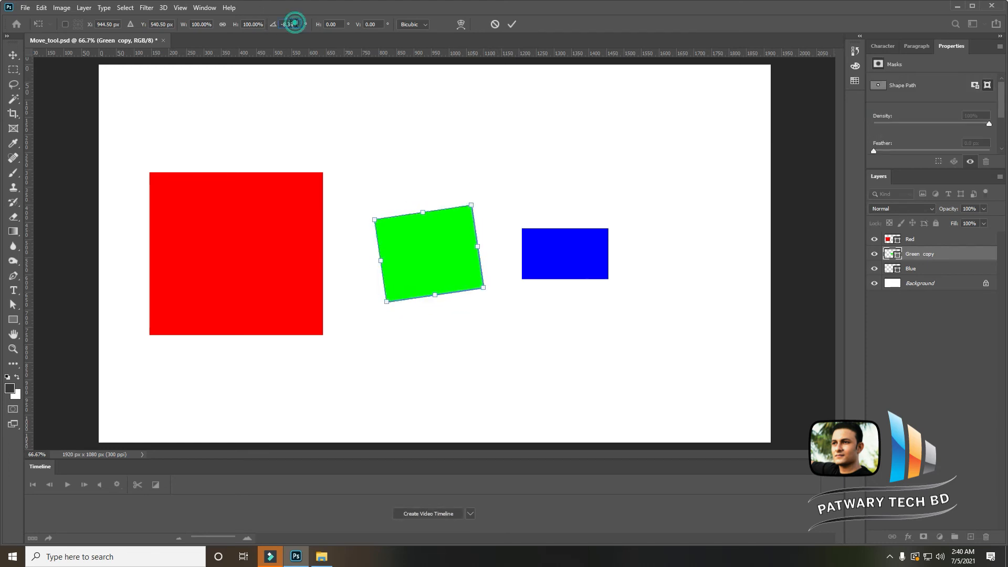
pyautogui.write('0')
pyautogui.press('Return')
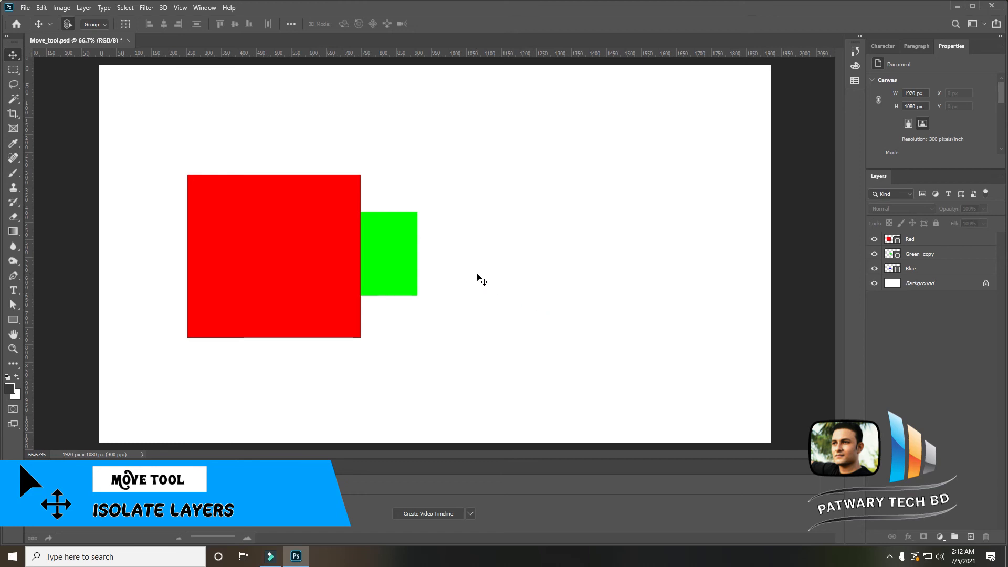
# - Select the Blue layer through the canvas layer menu and isolate it with Isolate Layers
pyautogui.rightClick(343, 252)
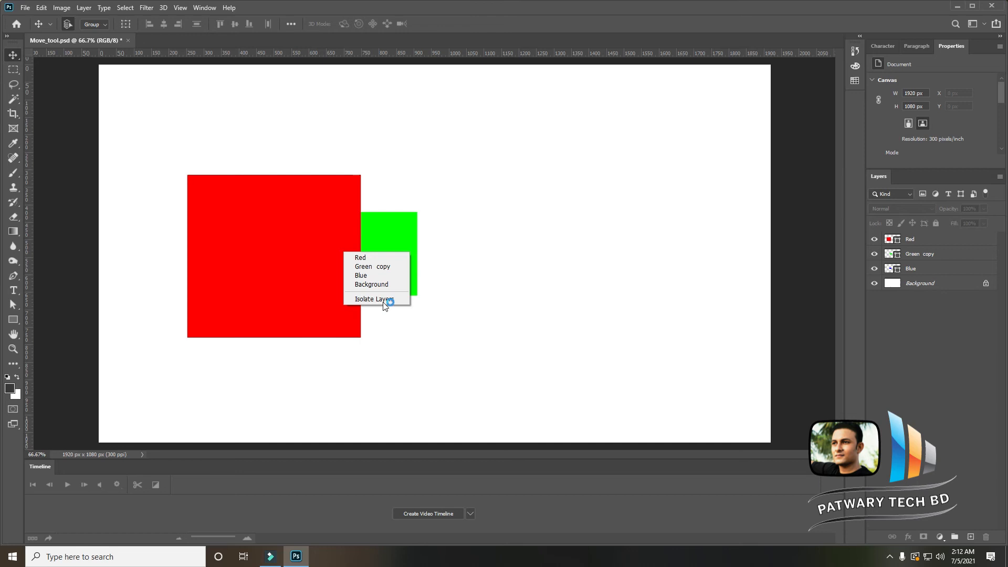
pyautogui.click(368, 275)
pyautogui.rightClick(339, 252)
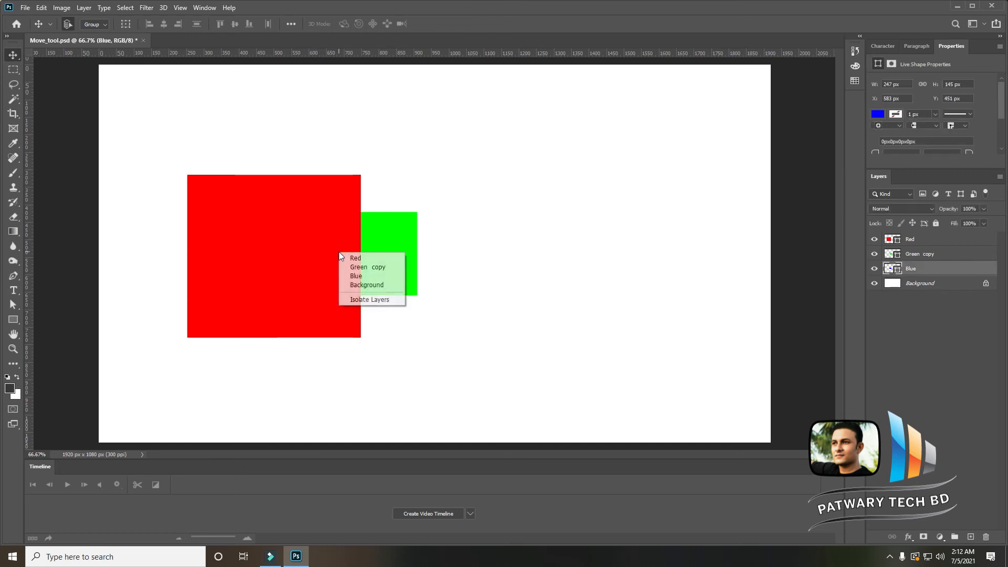
pyautogui.click(376, 301)
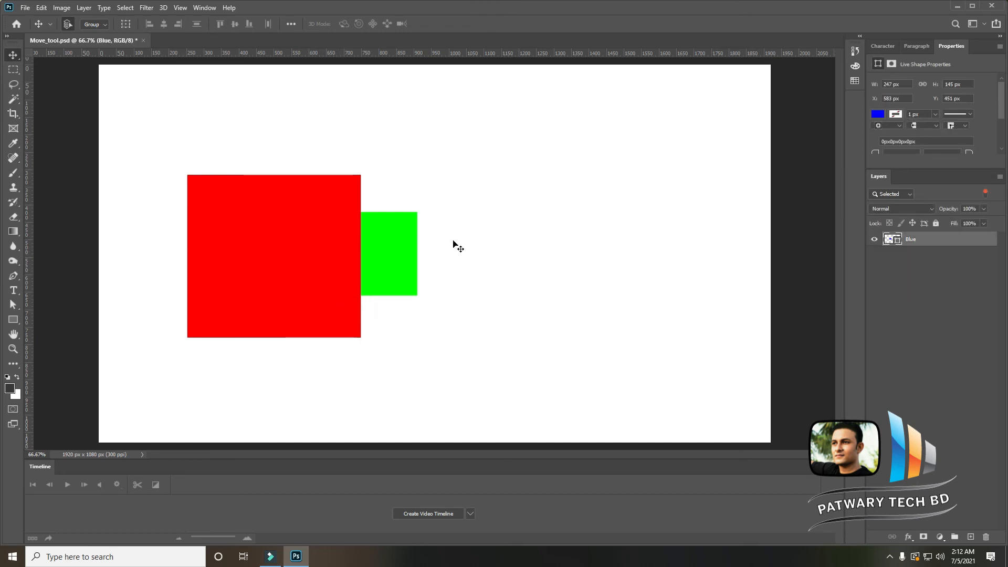
# - Toggle the isolated Blue layer's visibility, nudge the blue rectangle right in large steps, and turn Isolate Layers off
pyautogui.click(874, 241)
pyautogui.click(874, 242)
pyautogui.hotkey('shift', 'Right')
pyautogui.hotkey('shift', 'Right')
pyautogui.hotkey('shift', 'Right')
pyautogui.hotkey('shift', 'Right')
pyautogui.hotkey('shift', 'Right')
pyautogui.hotkey('shift', 'Right')
pyautogui.hotkey('shift', 'Right')
pyautogui.hotkey('shift', 'Right')
pyautogui.hotkey('shift', 'Right')
pyautogui.hotkey('shift', 'Right')
pyautogui.hotkey('shift', 'Right')
pyautogui.hotkey('shift', 'Right')
pyautogui.hotkey('shift', 'Right')
pyautogui.hotkey('shift', 'Right')
pyautogui.hotkey('shift', 'Right')
pyautogui.hotkey('shift', 'Right')
pyautogui.hotkey('shift', 'Right')
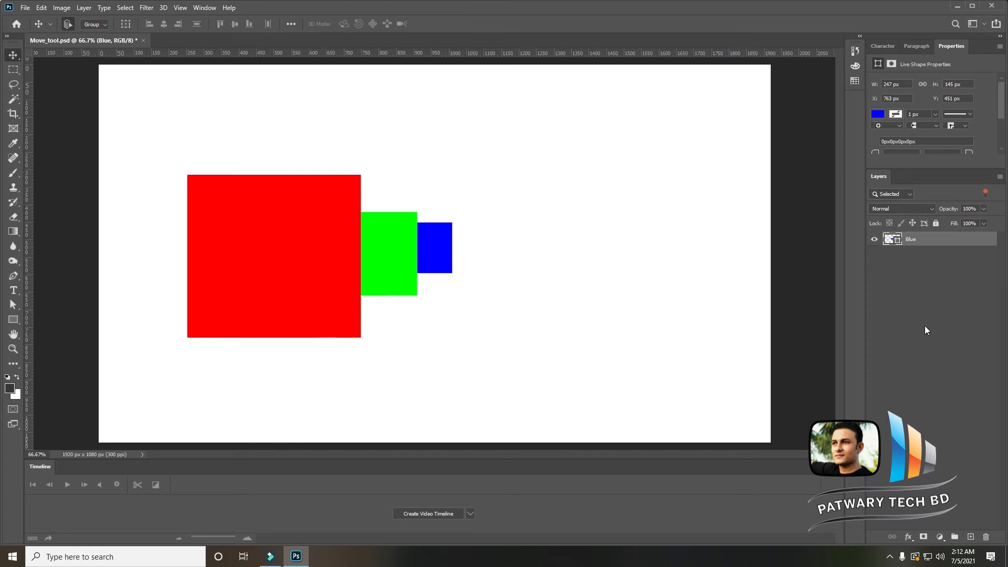
pyautogui.rightClick(440, 260)
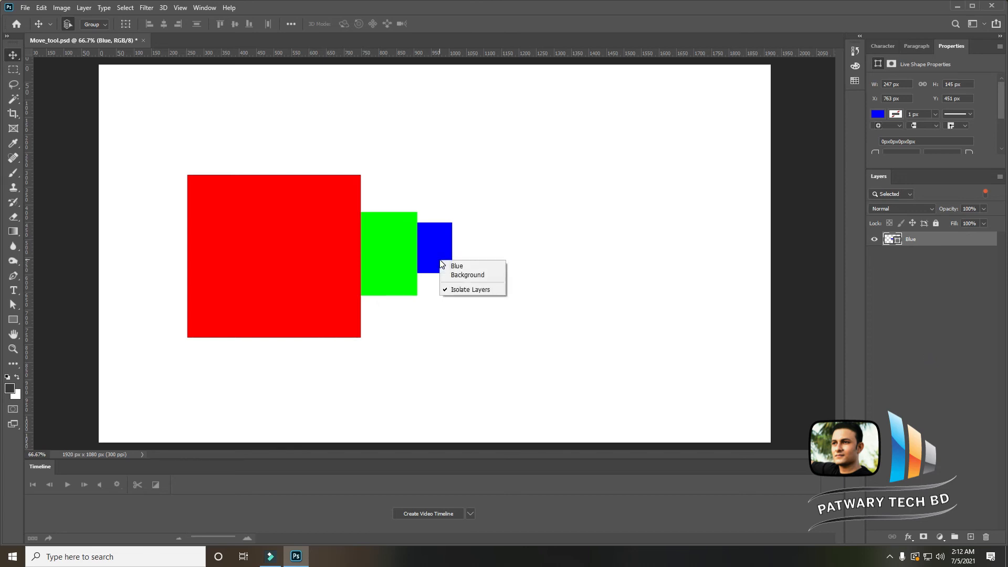
pyautogui.click(492, 291)
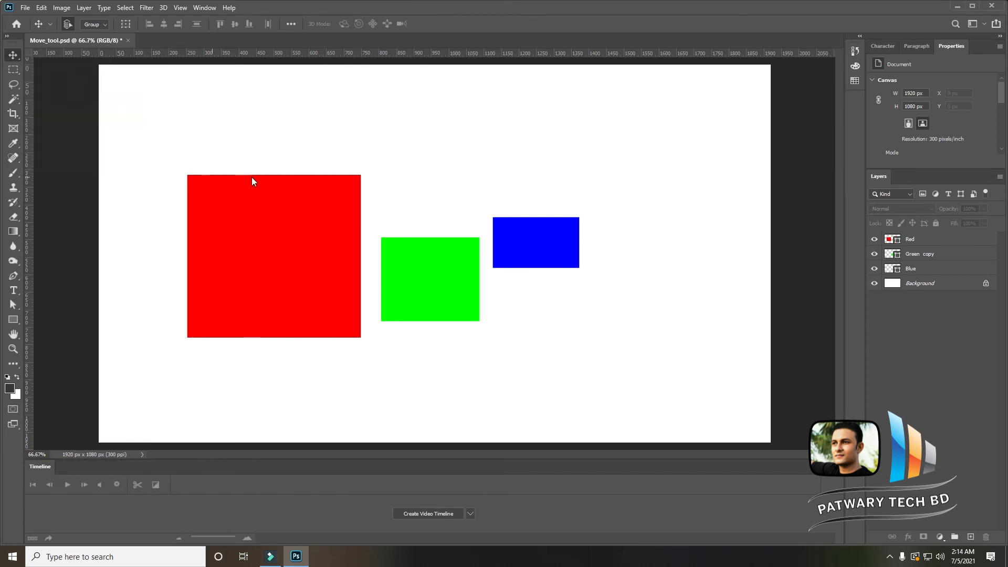
# - Select all three shapes and align them by vertical centres, distribute them, then align top edges and finally bottom edges
pyautogui.moveTo(149, 170); pyautogui.dragTo(553, 253)
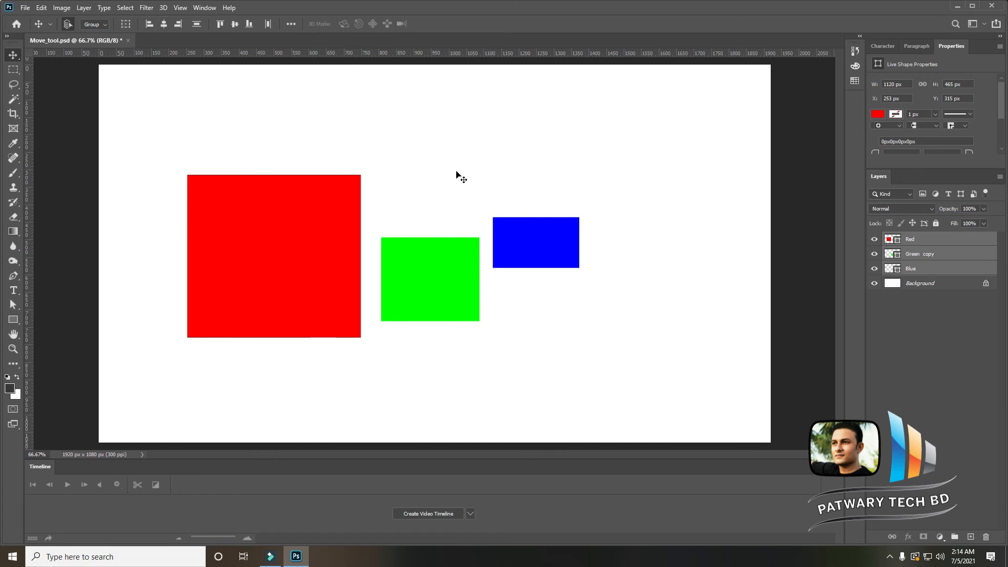
pyautogui.click(235, 24)
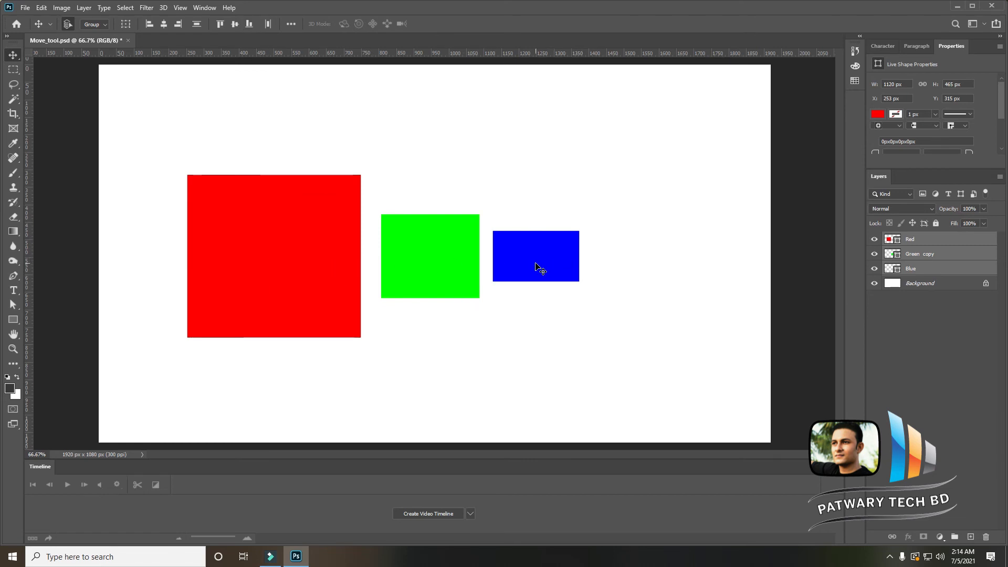
pyautogui.click(269, 23)
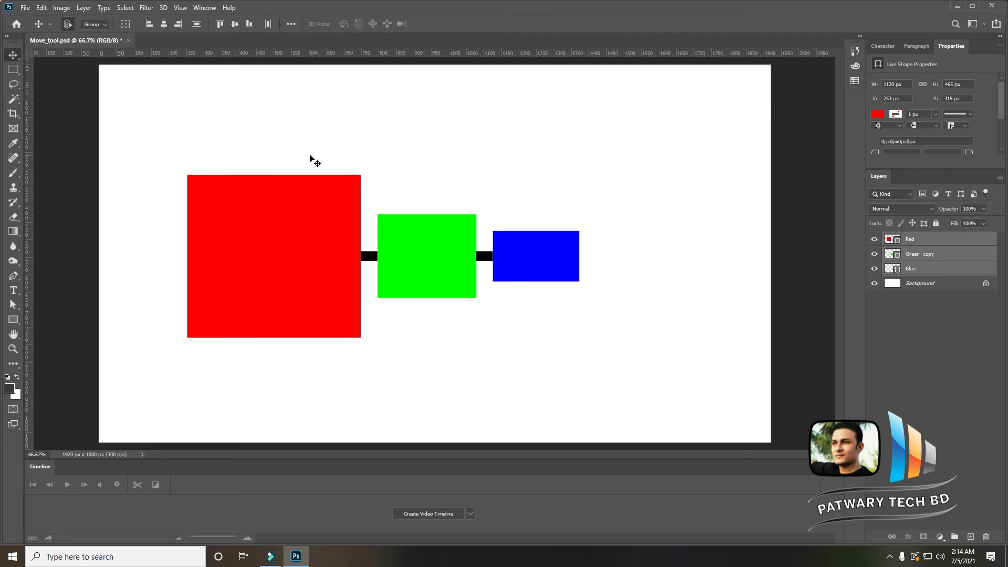
pyautogui.click(221, 22)
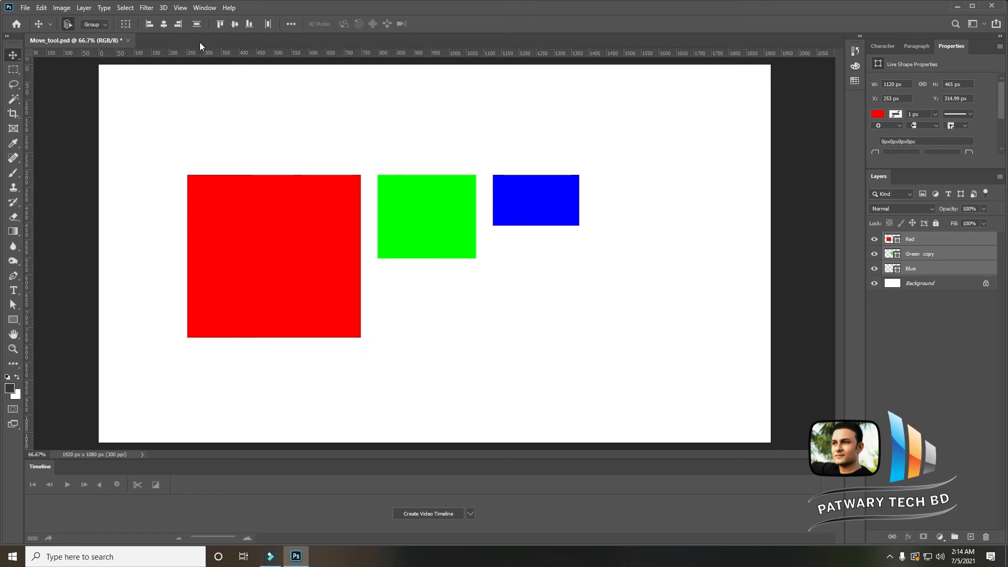
pyautogui.click(250, 24)
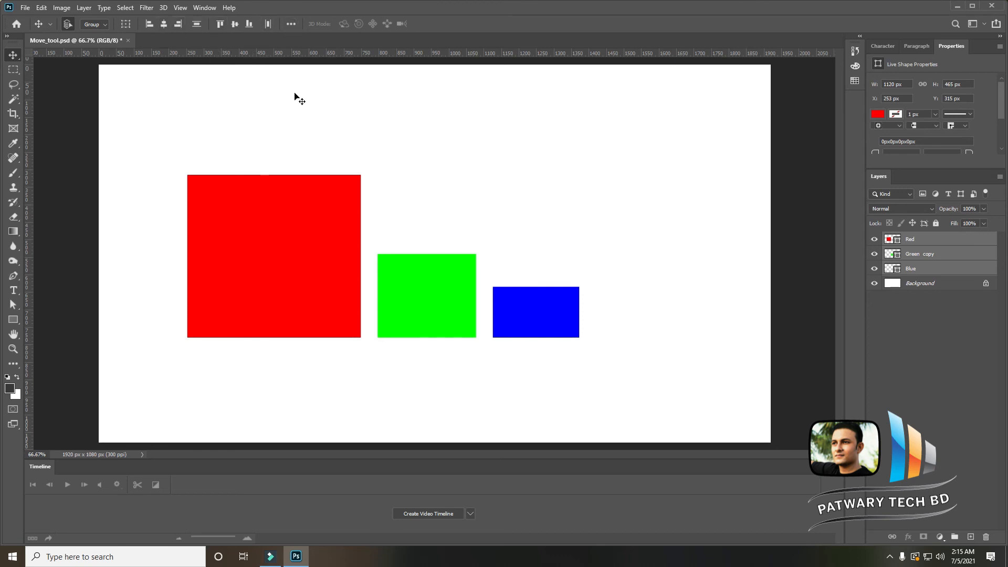
# - Rearrange the shapes into a vertical stack, lowering the red square and moving green above it and blue on top
pyautogui.click(484, 252)
pyautogui.moveTo(310, 283); pyautogui.dragTo(310, 378)
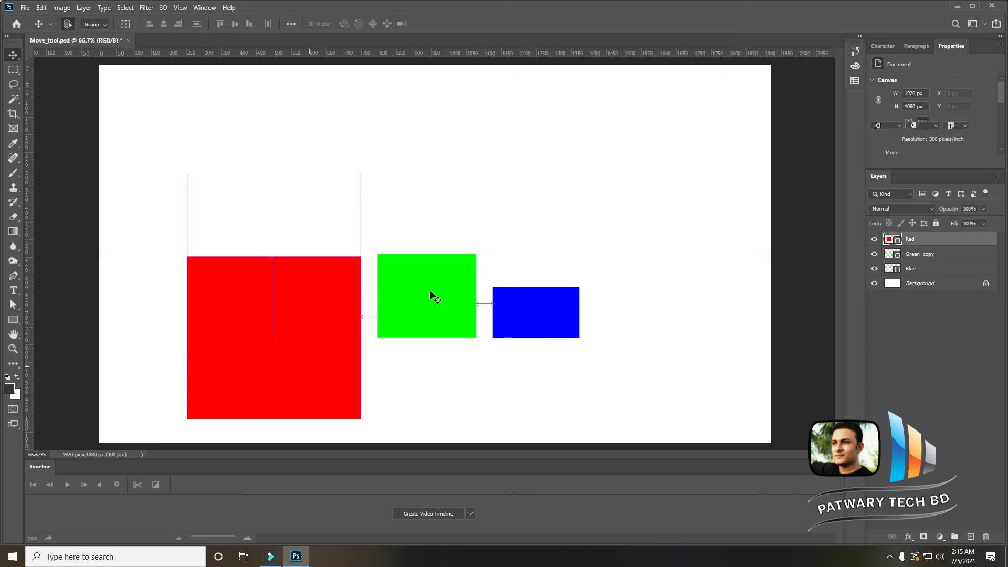
pyautogui.moveTo(431, 291); pyautogui.dragTo(321, 200)
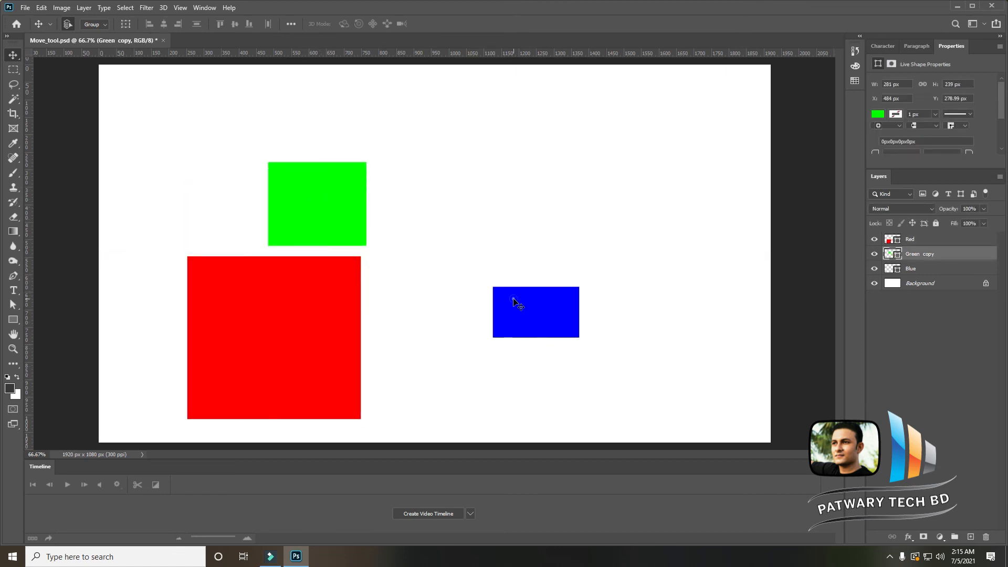
pyautogui.moveTo(515, 299); pyautogui.dragTo(312, 106)
# - Select all three shapes and align them by horizontal centres, left edges, right edges, then distribute them vertically
pyautogui.moveTo(437, 104); pyautogui.dragTo(308, 374)
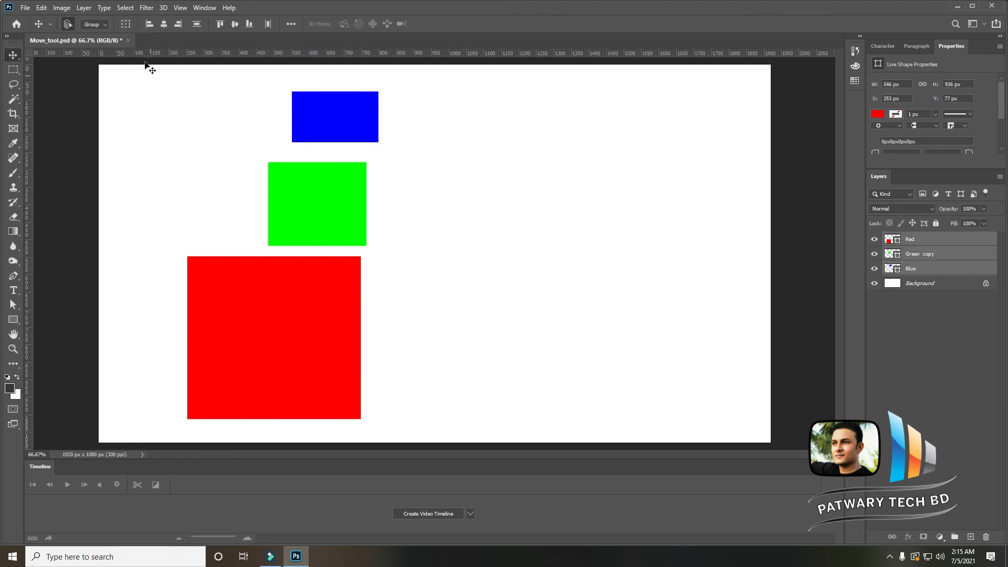
pyautogui.click(164, 24)
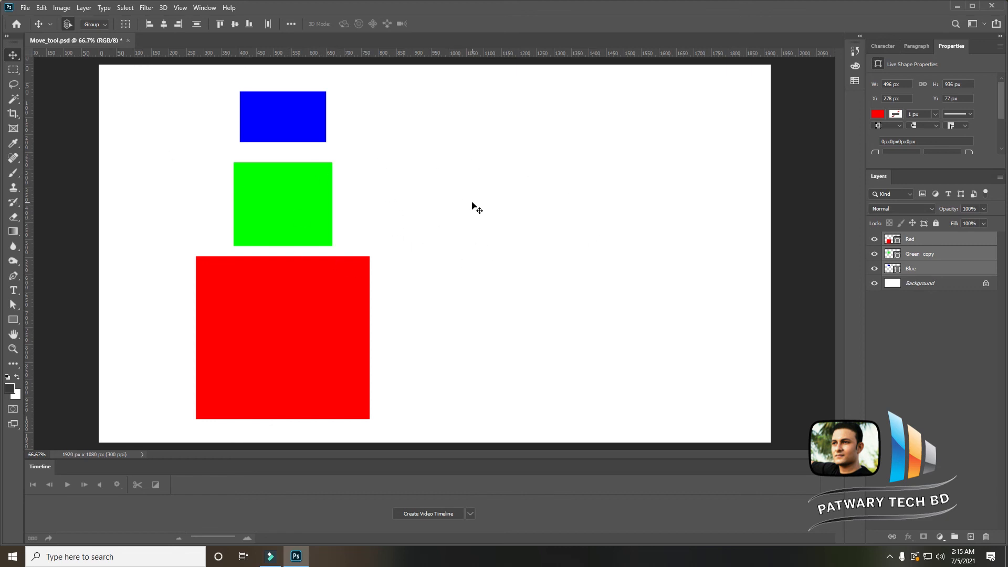
pyautogui.click(151, 24)
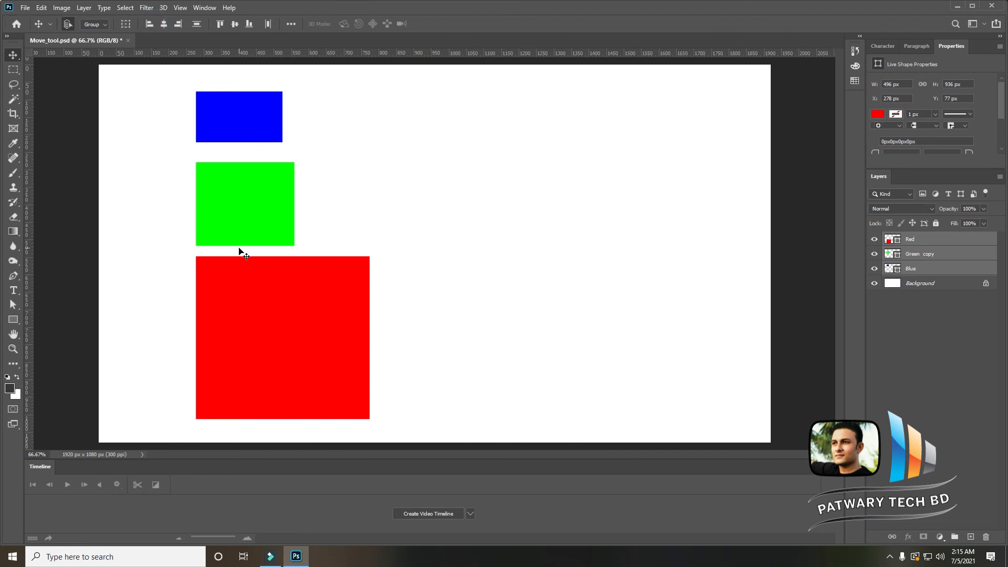
pyautogui.click(178, 24)
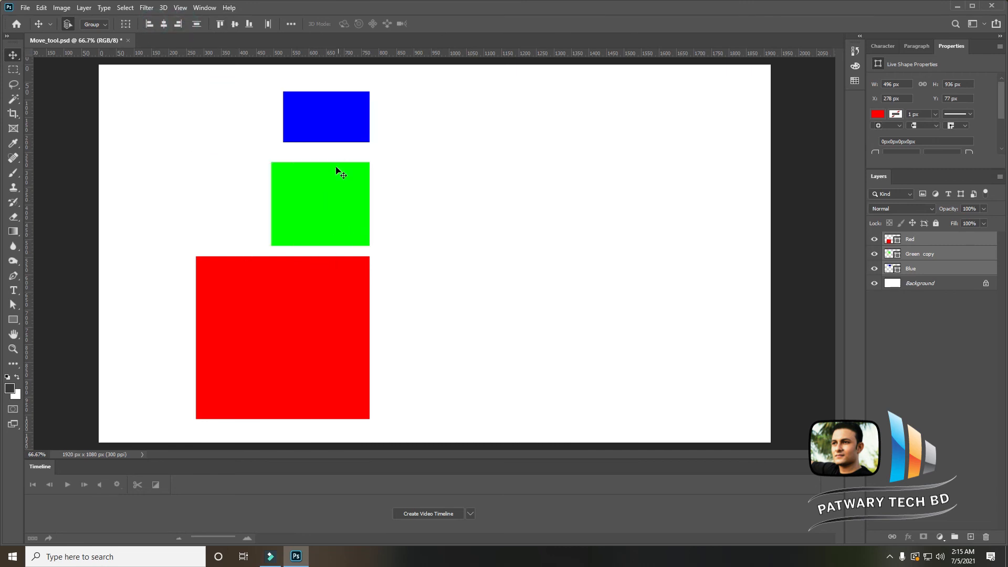
pyautogui.click(199, 22)
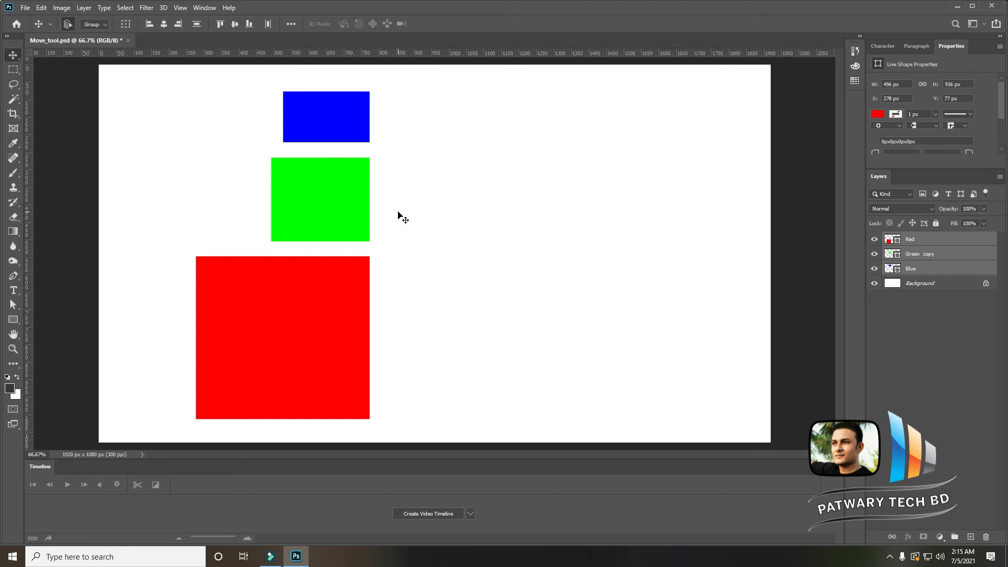
# - Set alignment to the Canvas and align the shapes to the canvas's left edge, then its right edge
pyautogui.click(291, 24)
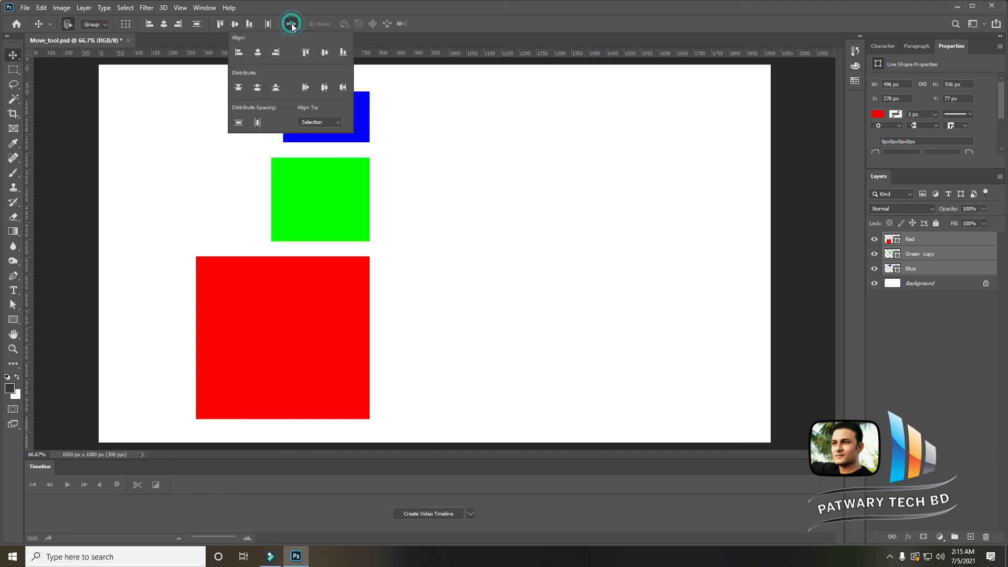
pyautogui.click(340, 122)
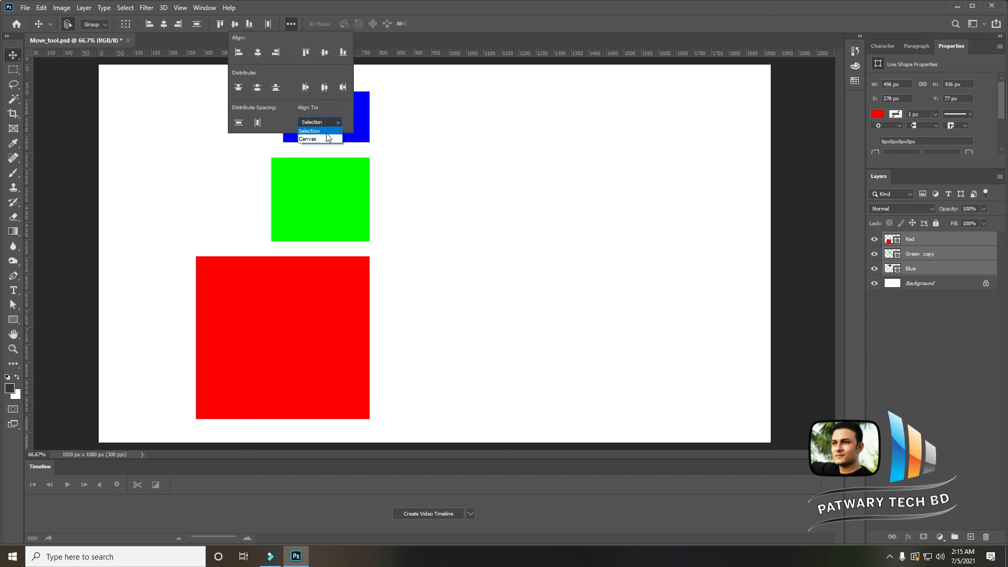
pyautogui.click(326, 140)
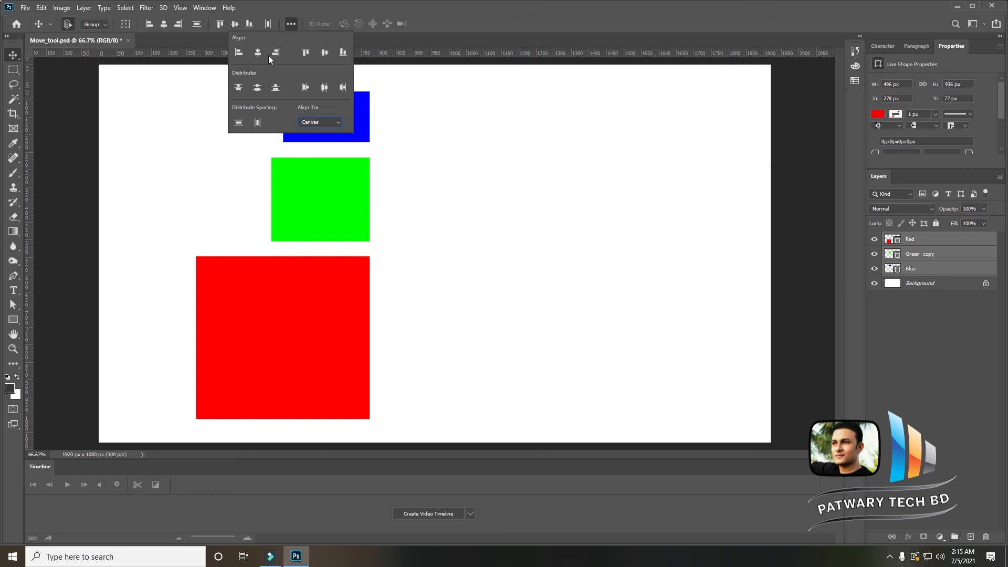
pyautogui.click(235, 50)
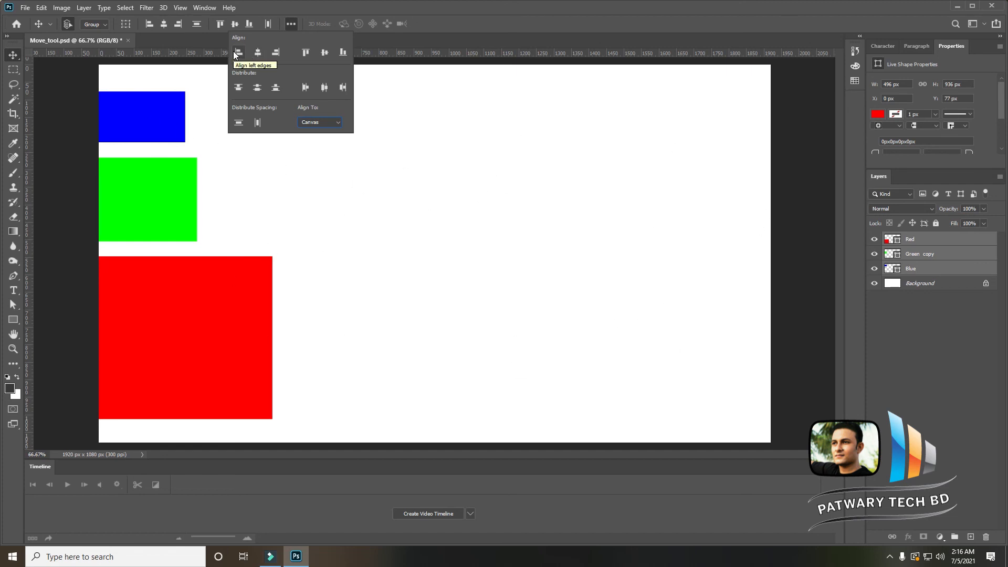
pyautogui.click(275, 55)
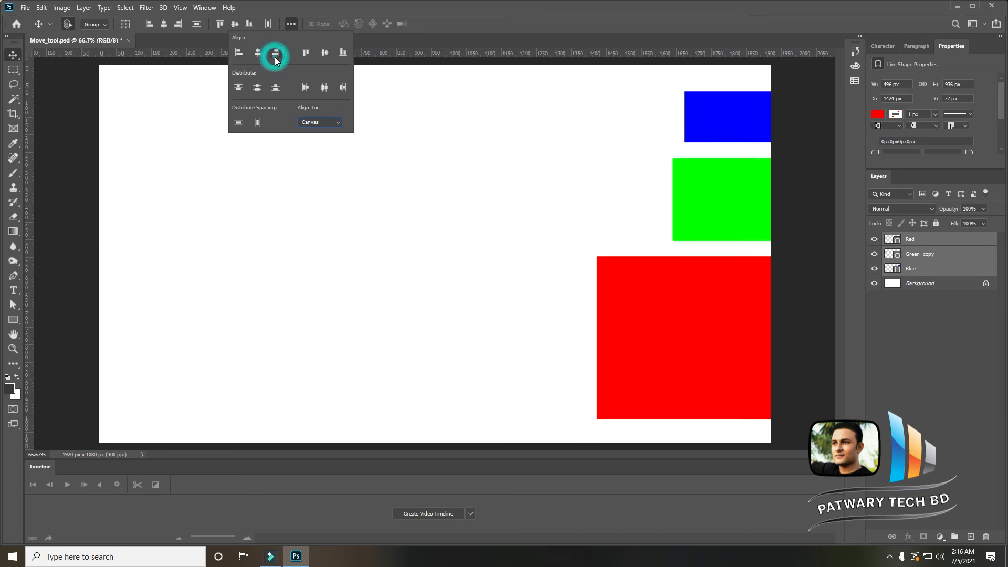
# - Reselect all shapes, distribute their vertical spacing, and align them to the canvas's left edge then horizontal centre
pyautogui.moveTo(683, 203)
pyautogui.mouseDown()
pyautogui.moveTo(679, 191)
pyautogui.moveTo(679, 204)
pyautogui.mouseUp()
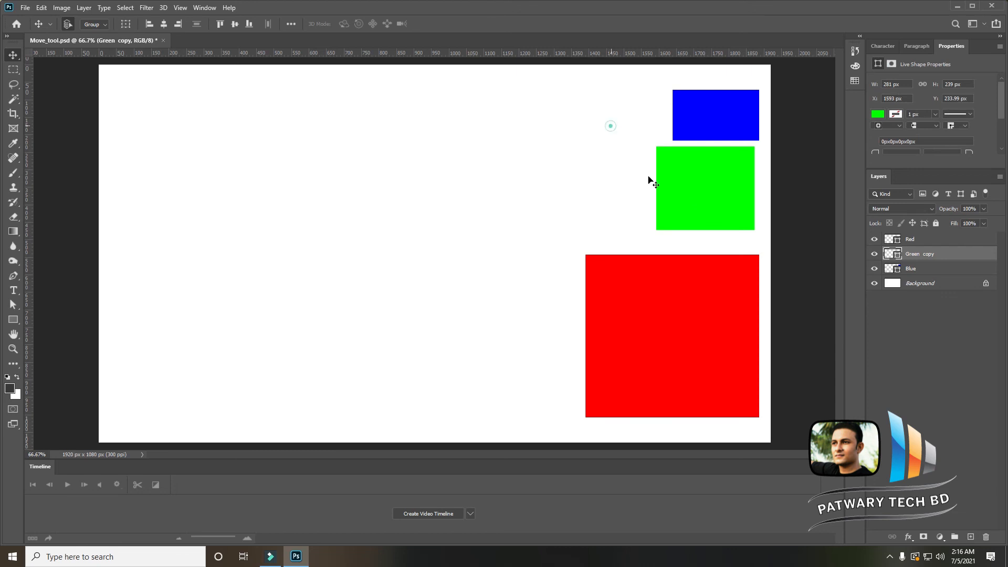
pyautogui.moveTo(611, 126); pyautogui.dragTo(709, 371)
pyautogui.click(291, 24)
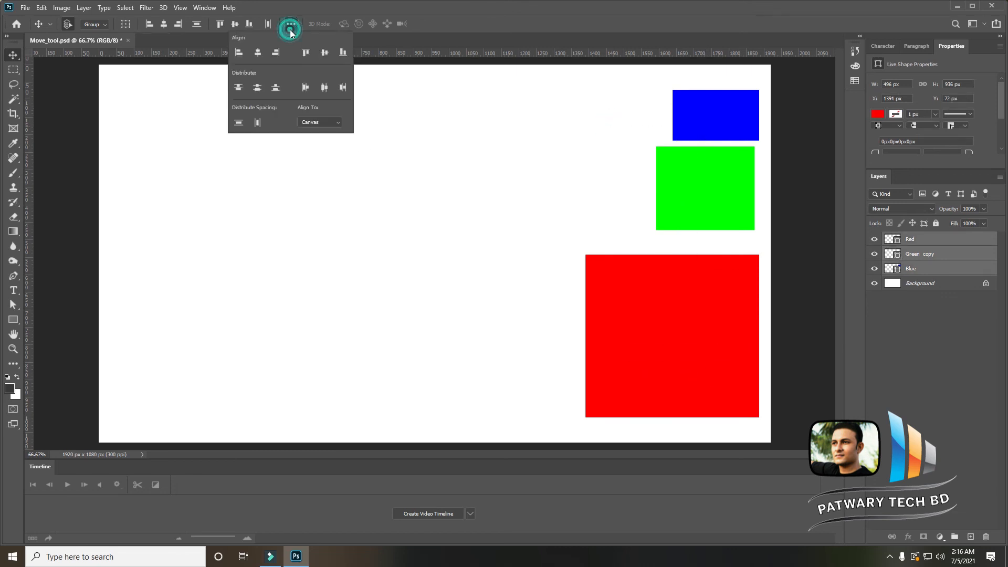
pyautogui.click(239, 122)
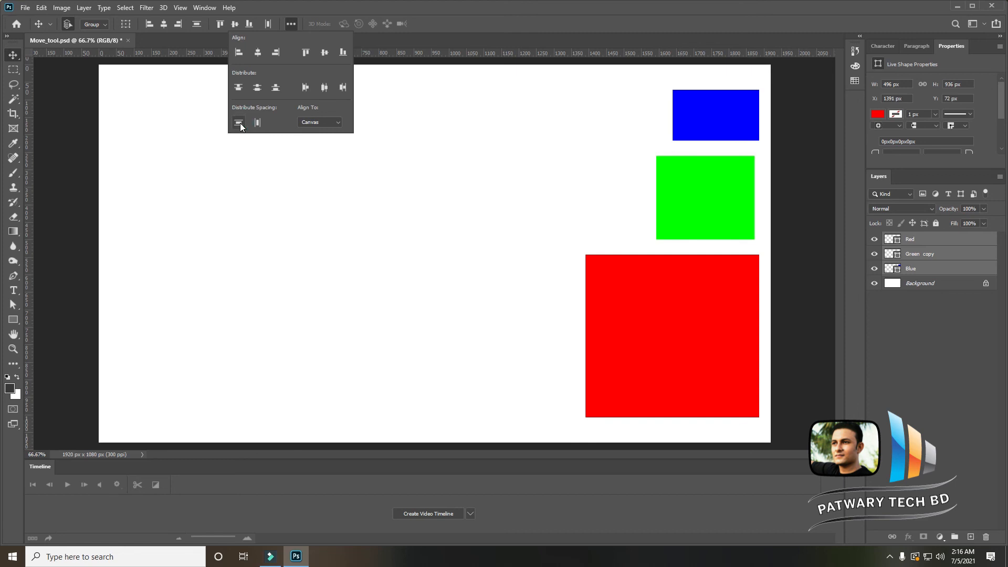
pyautogui.click(239, 52)
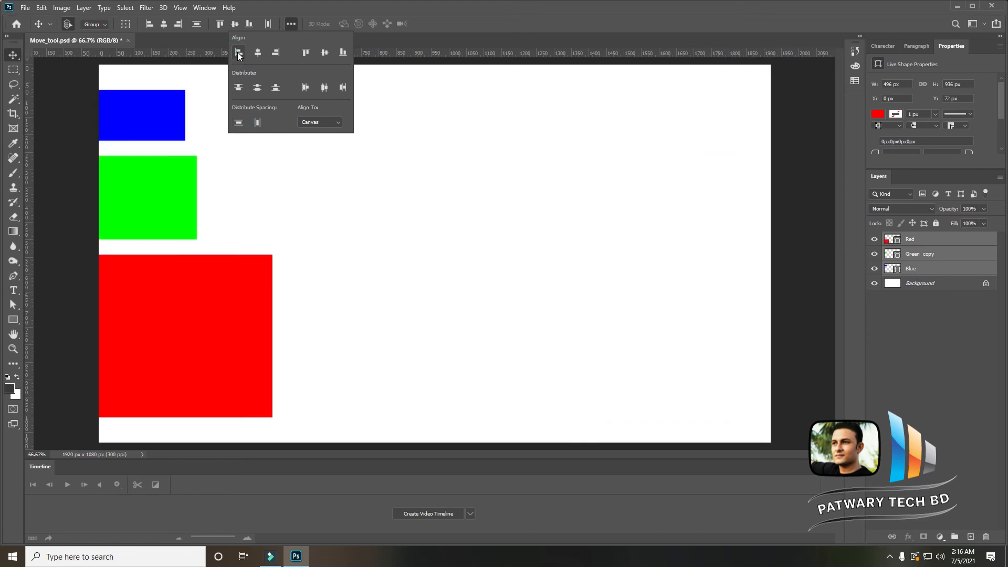
pyautogui.click(258, 52)
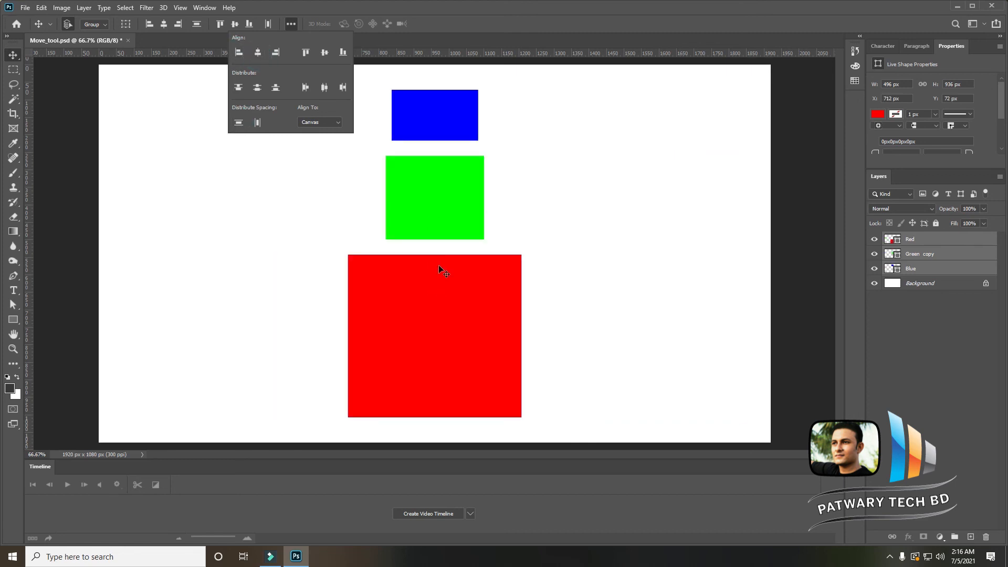
# - Distribute the shapes by top edges, vertical centres, and bottom edges
pyautogui.click(239, 90)
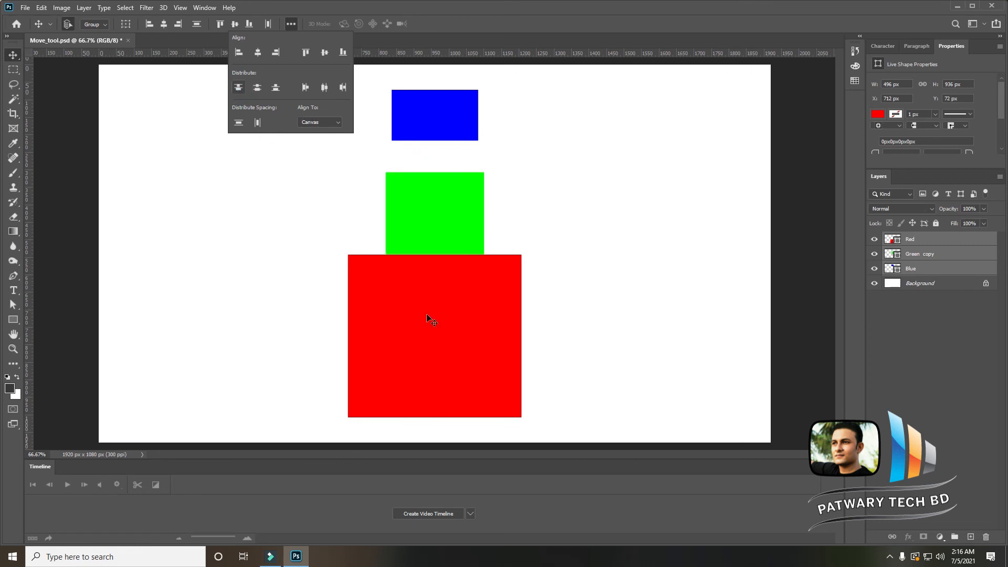
pyautogui.click(257, 88)
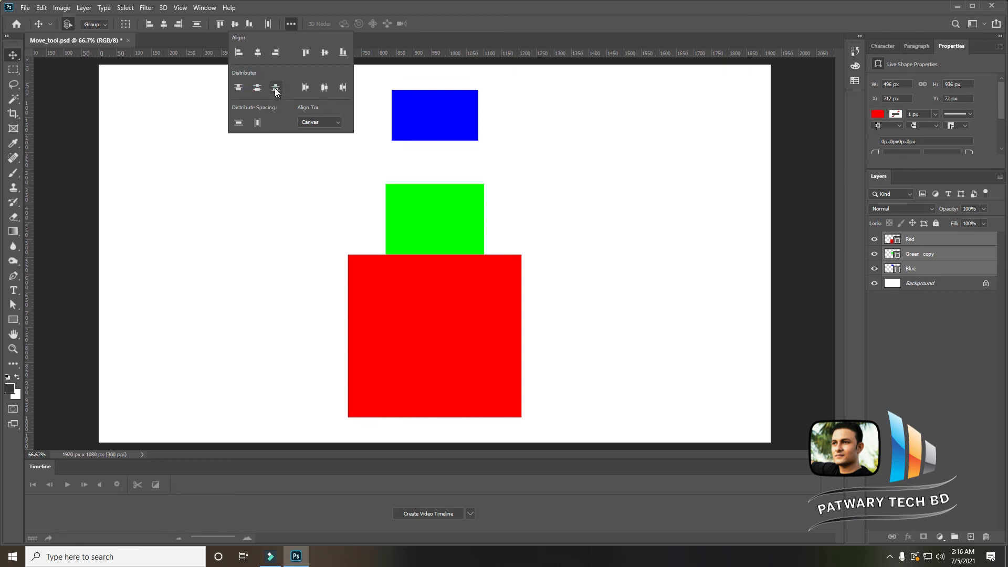
pyautogui.click(275, 88)
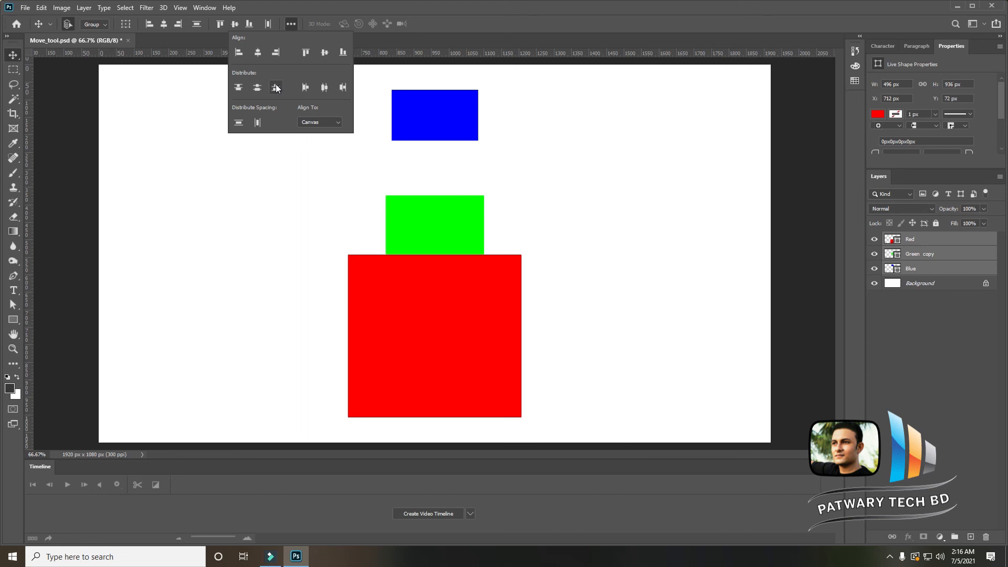
# - Rearrange the shapes in a row: red square at left, green in the middle, blue rectangle at right
pyautogui.click(565, 257)
pyautogui.moveTo(471, 363); pyautogui.dragTo(268, 259)
pyautogui.moveTo(445, 131); pyautogui.dragTo(575, 308)
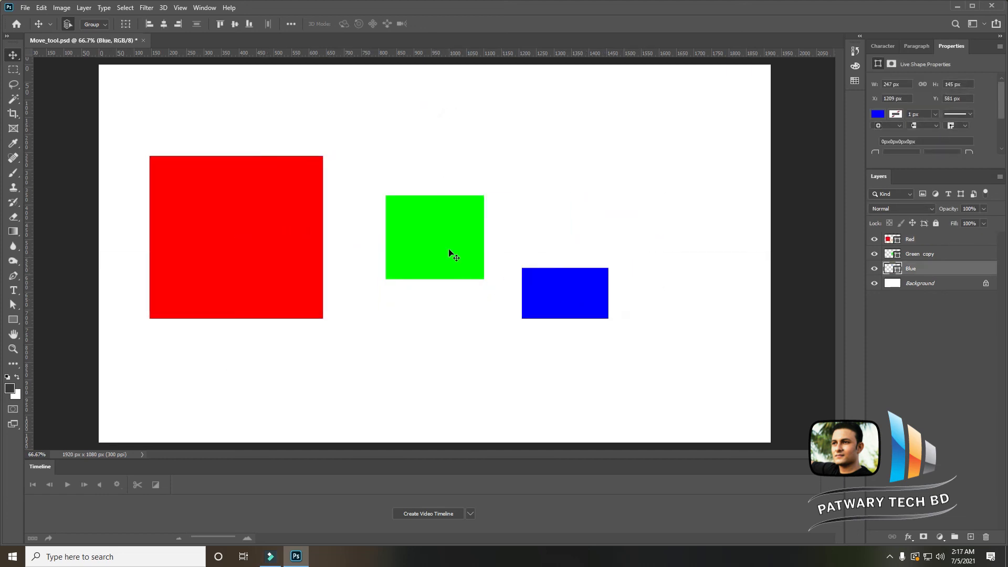
pyautogui.moveTo(448, 251); pyautogui.dragTo(435, 250)
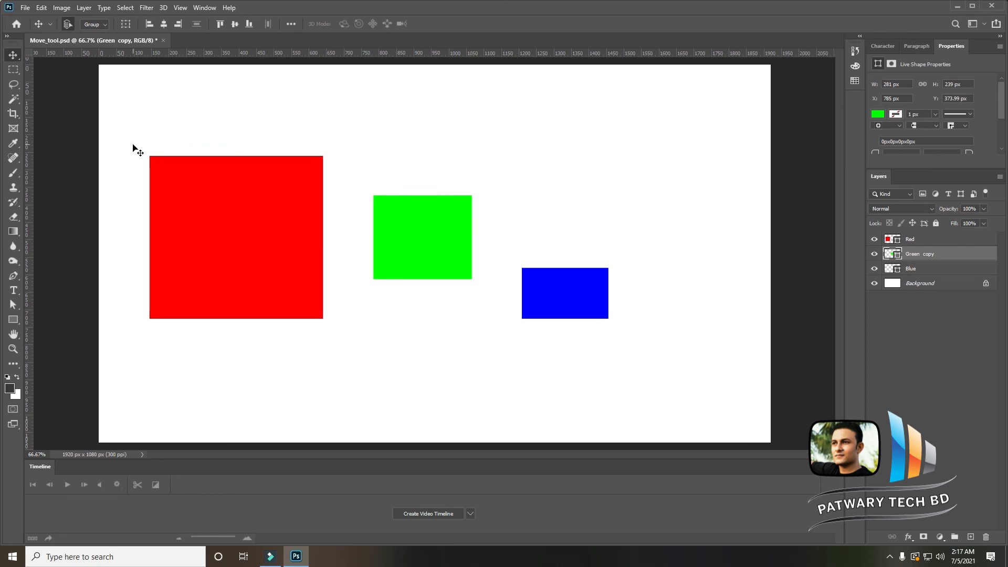
# - Select all three shapes and align them to the canvas's top edge, bottom edge, then vertical centre
pyautogui.moveTo(133, 146); pyautogui.dragTo(595, 307)
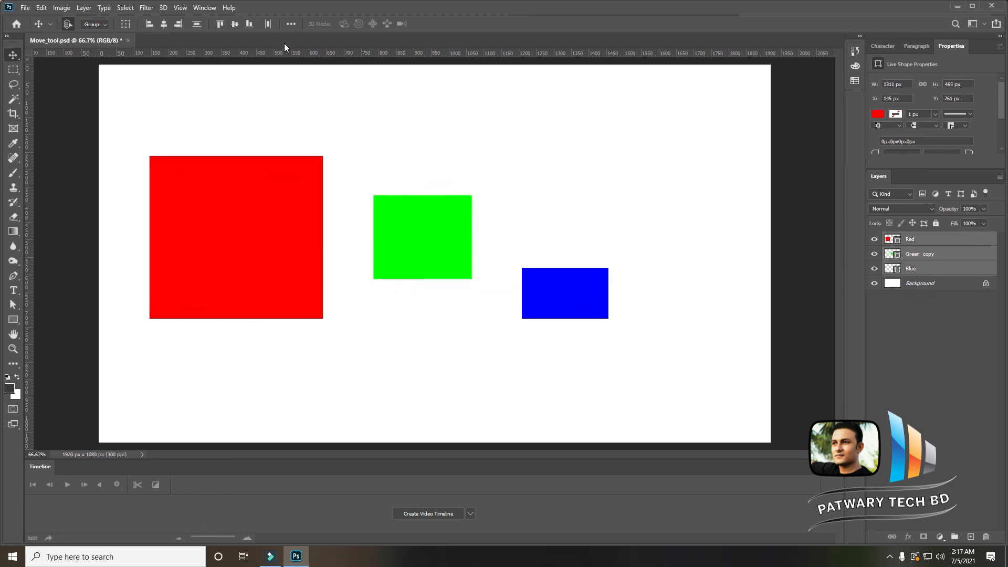
pyautogui.click(292, 25)
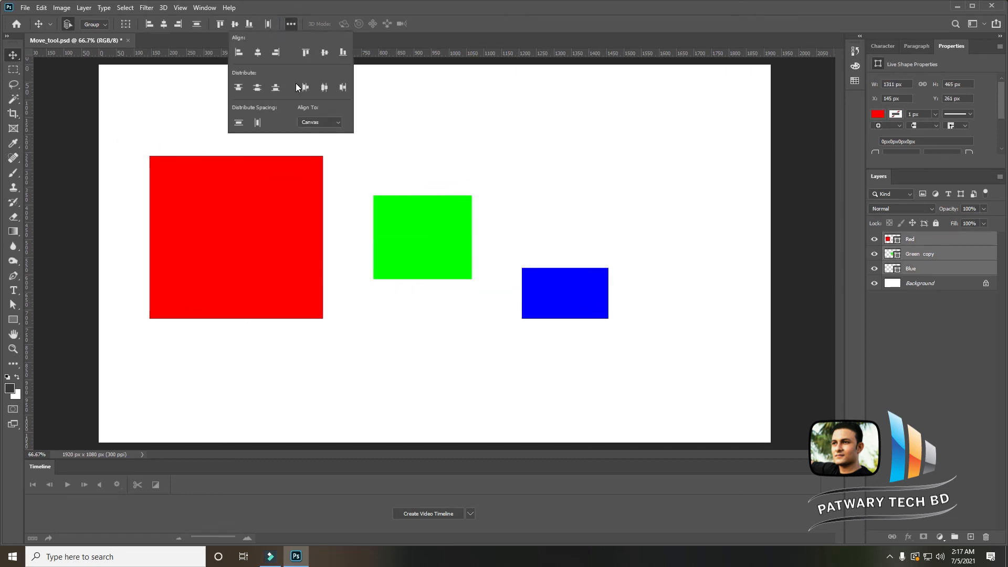
pyautogui.click(305, 53)
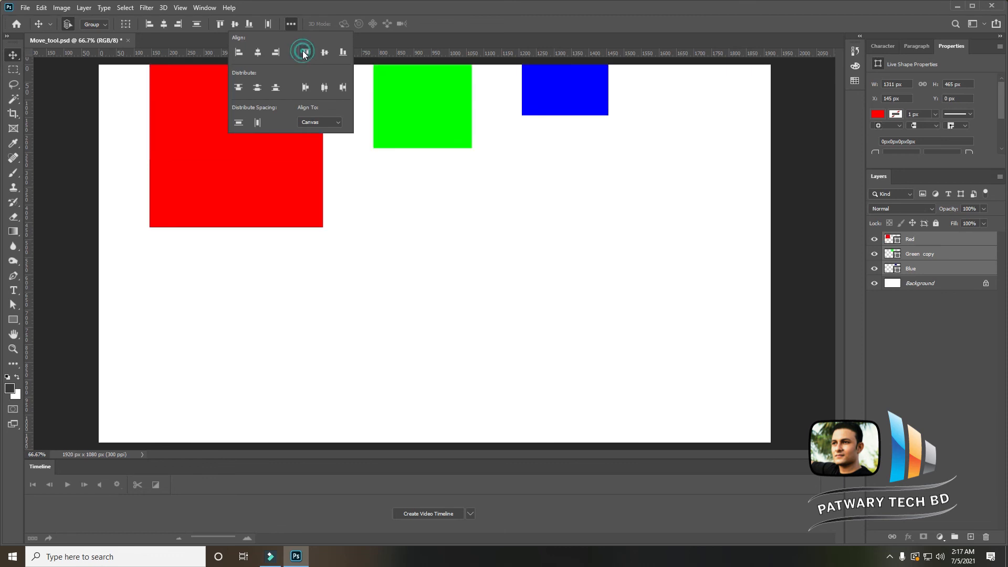
pyautogui.click(342, 53)
pyautogui.click(325, 53)
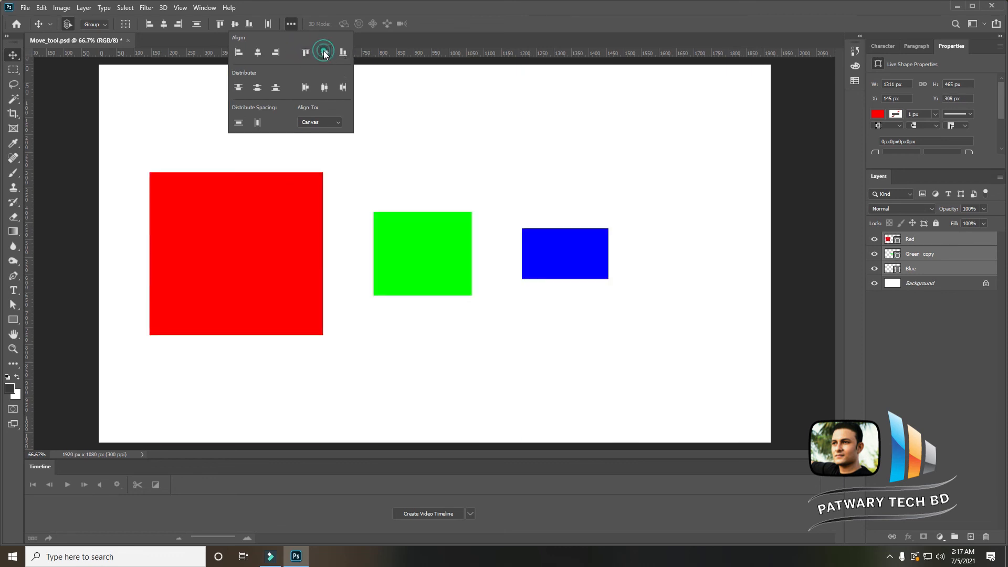
# - Shift the green shape left, reselect all shapes, and distribute their horizontal spacing evenly
pyautogui.moveTo(427, 242); pyautogui.dragTo(397, 241)
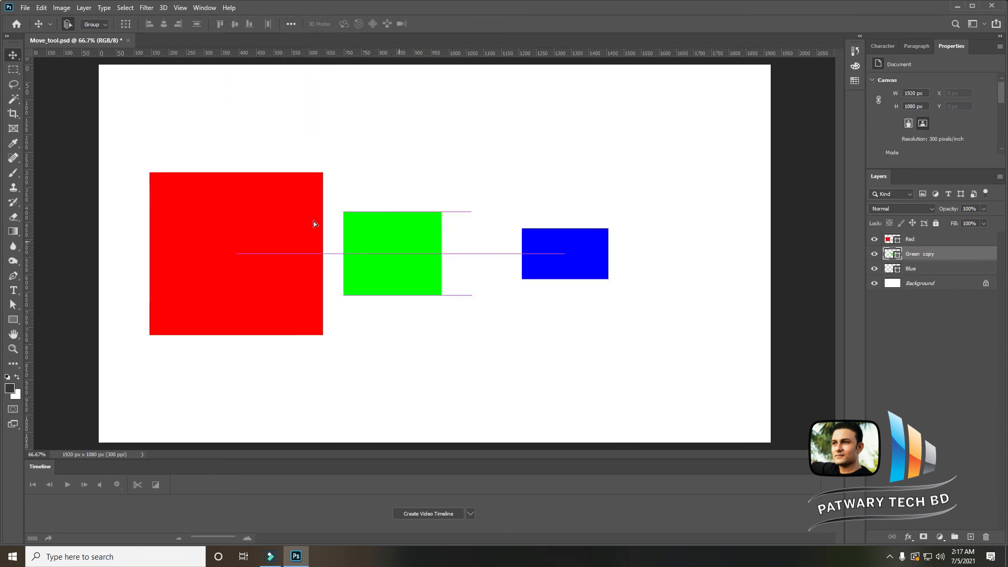
pyautogui.moveTo(198, 162); pyautogui.dragTo(558, 261)
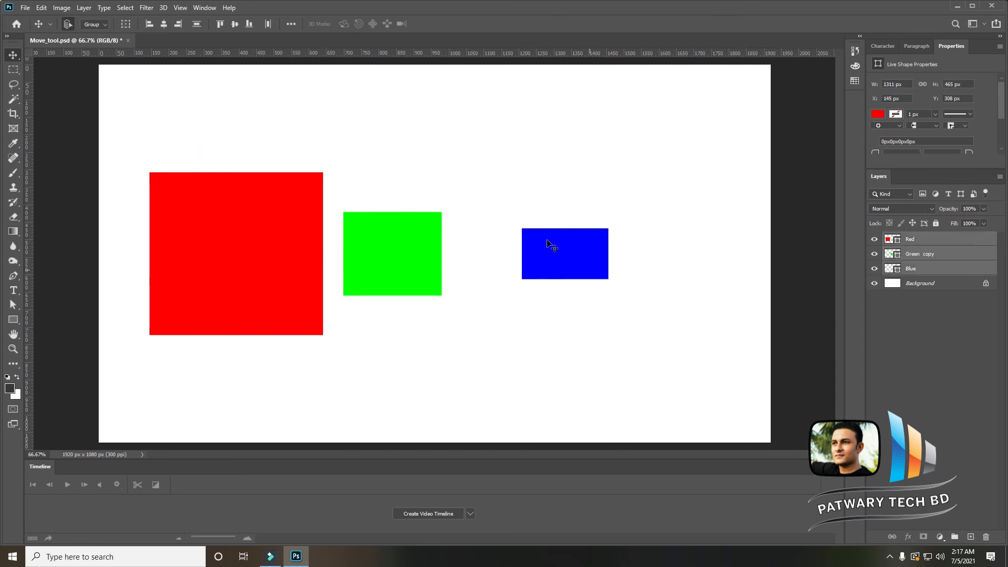
pyautogui.click(291, 23)
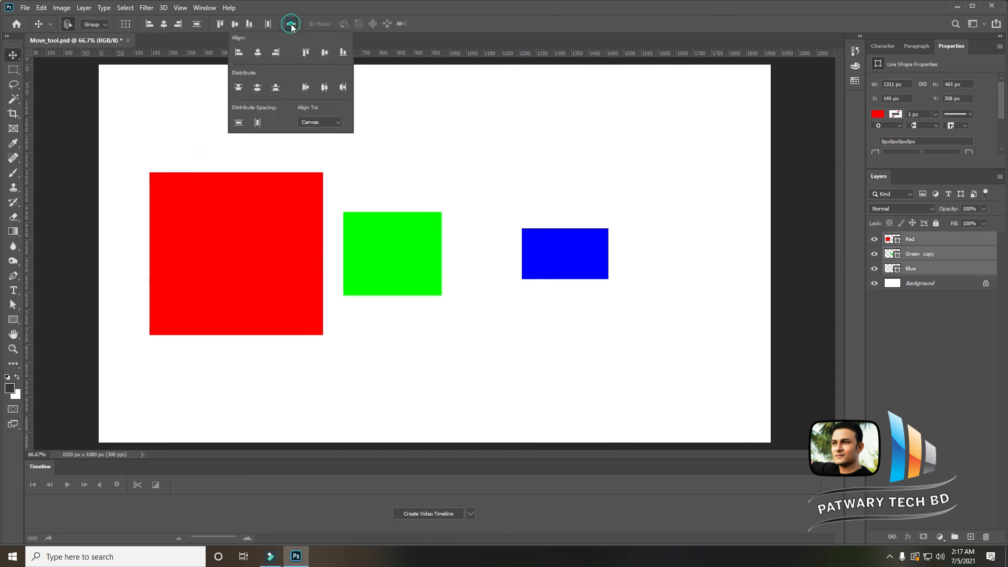
pyautogui.click(257, 122)
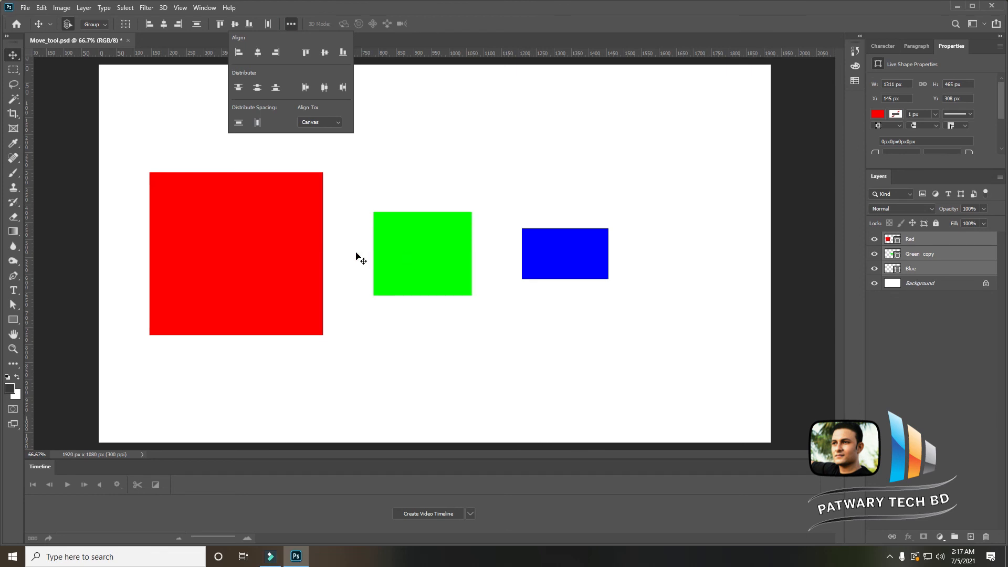
# - Distribute the shapes by left edges, right edges, then horizontal centres
pyautogui.click(306, 87)
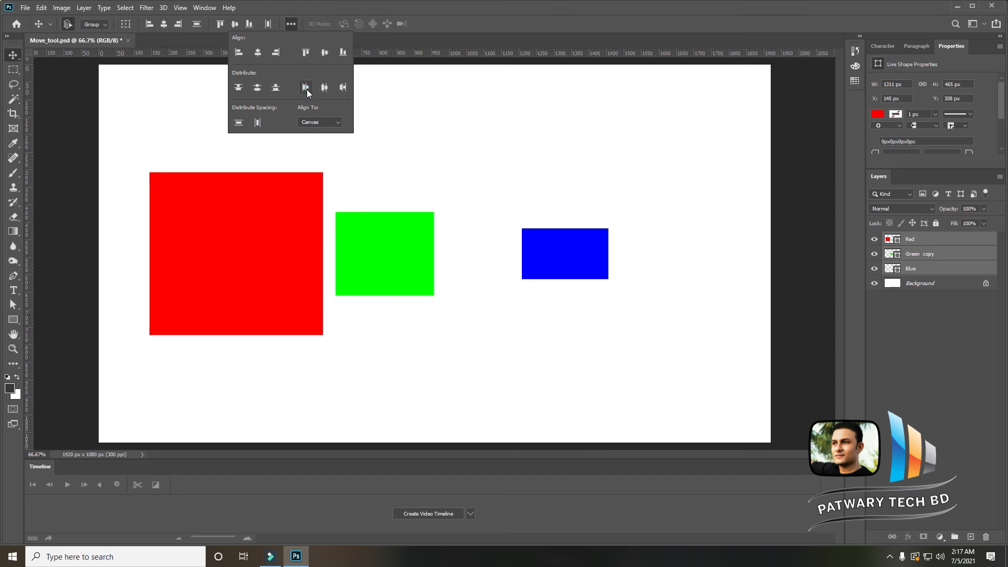
pyautogui.click(343, 88)
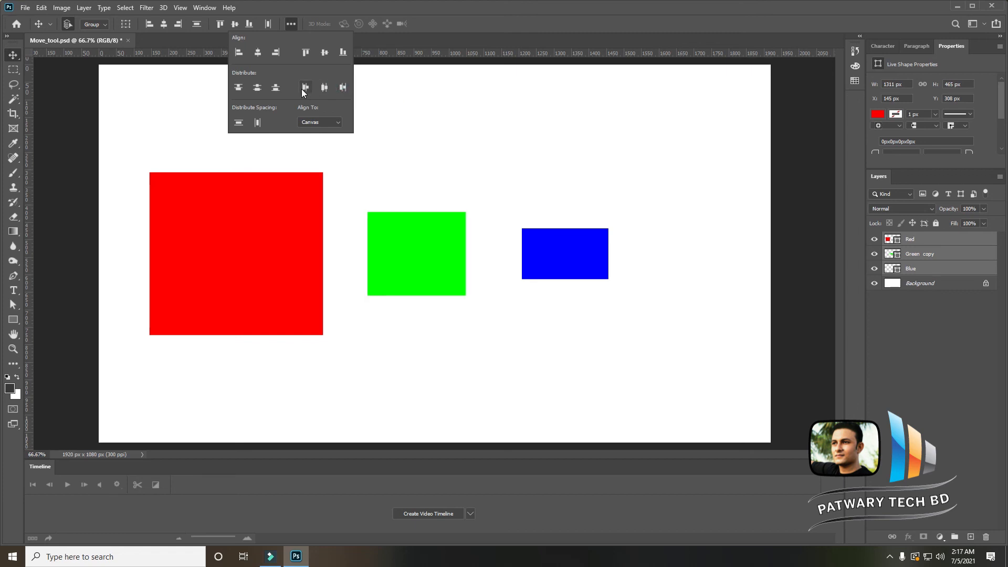
pyautogui.click(305, 87)
pyautogui.click(342, 87)
pyautogui.click(324, 88)
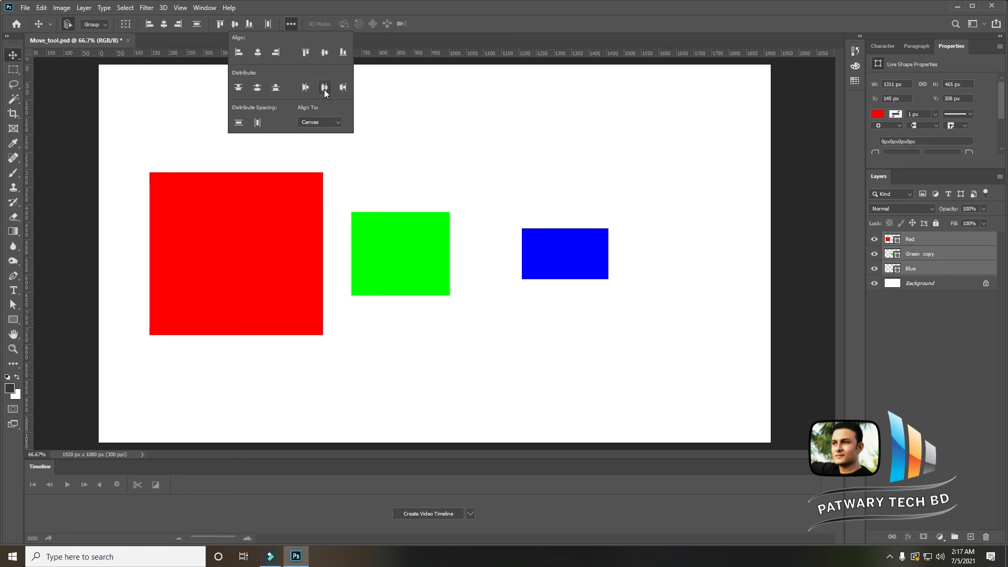